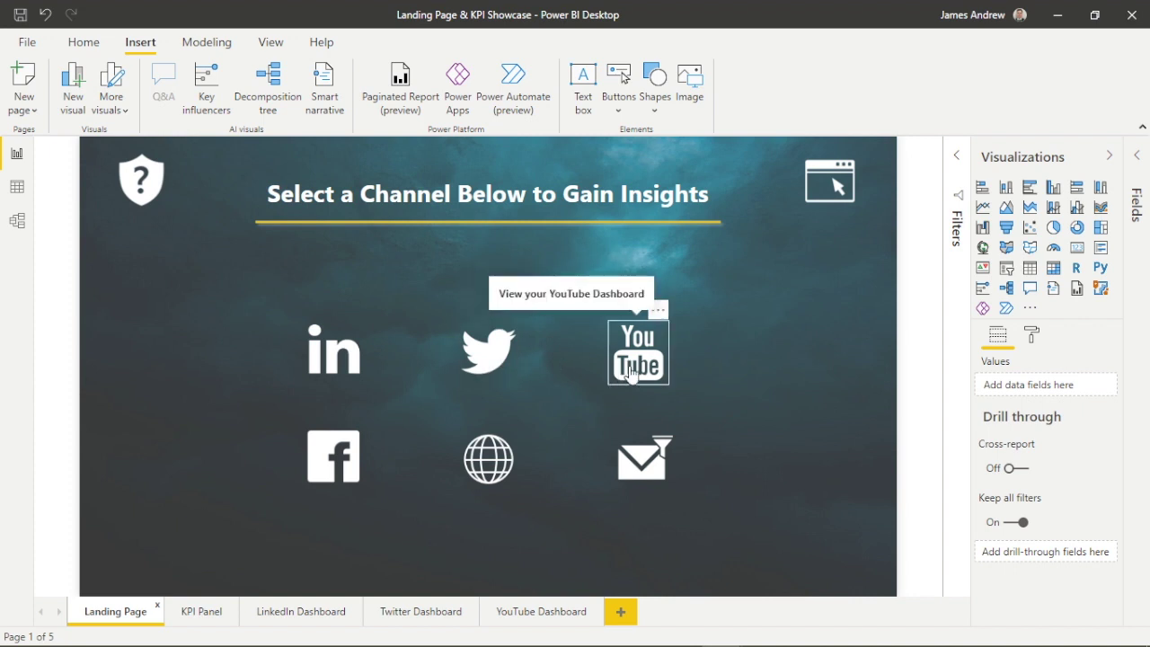
Preview the KPI Panel page, return to the Landing Page, and browse Unsplash 'background' photos
left_click(151, 167, "ctrl")
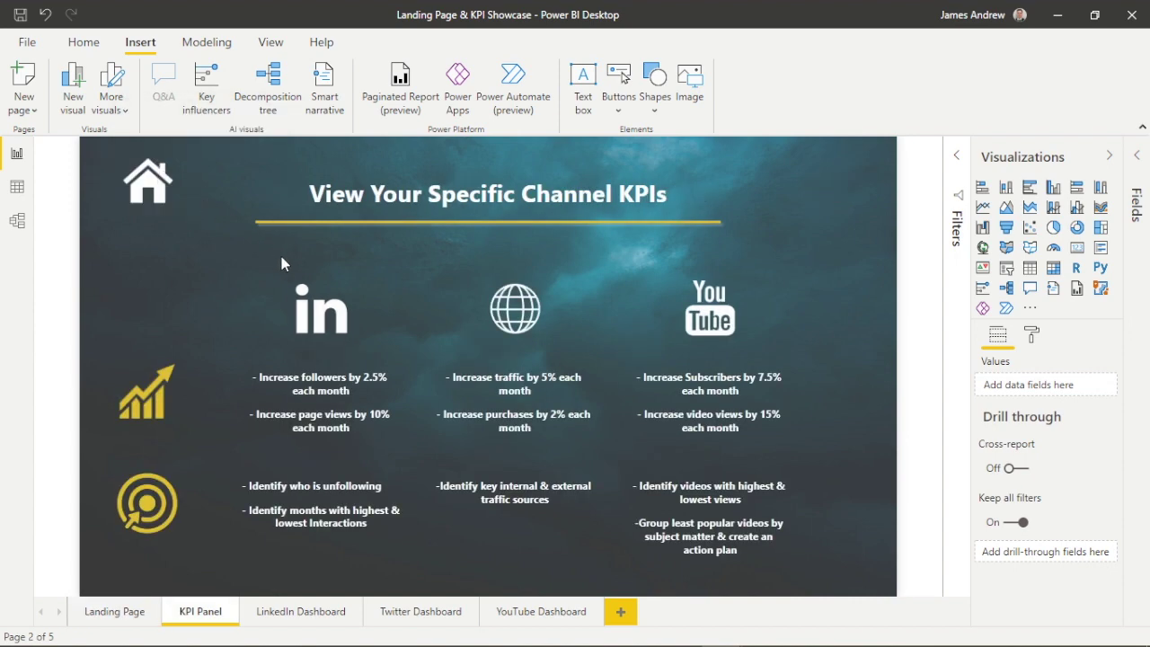
left_click(146, 191, "ctrl")
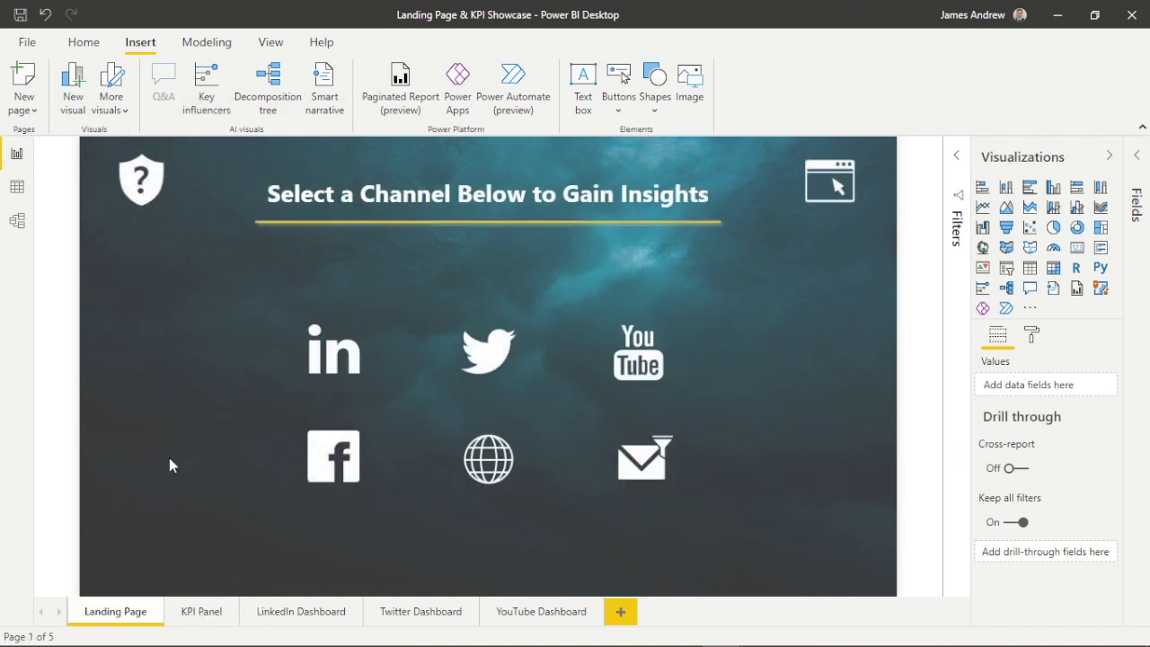
type("ckground")
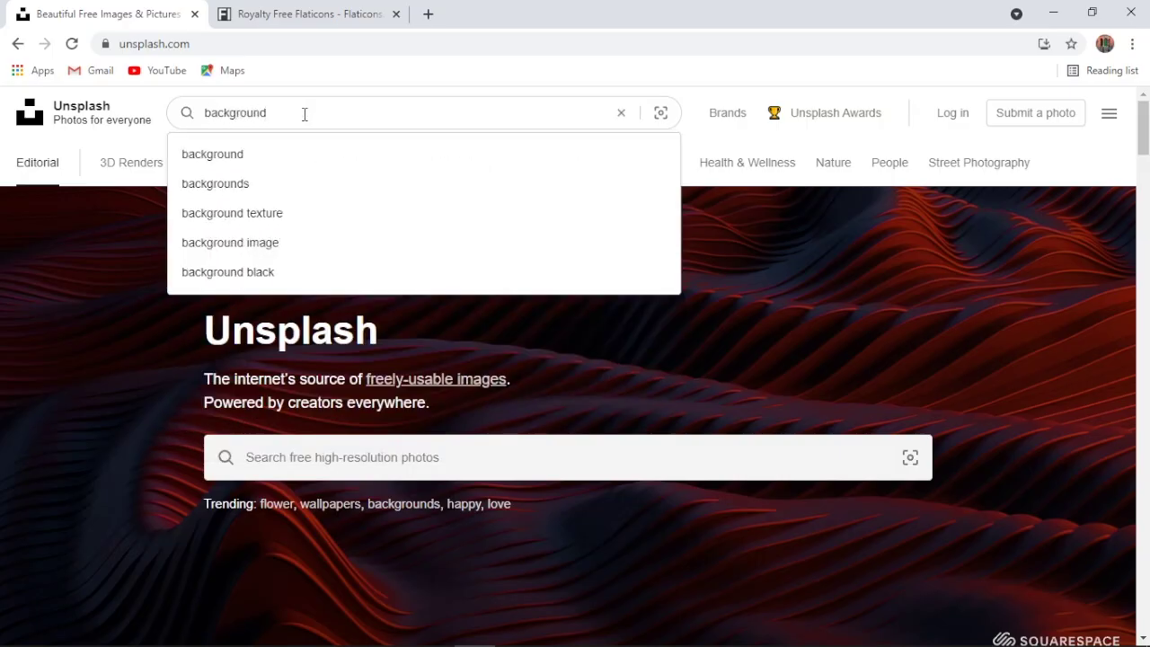
key("Return")
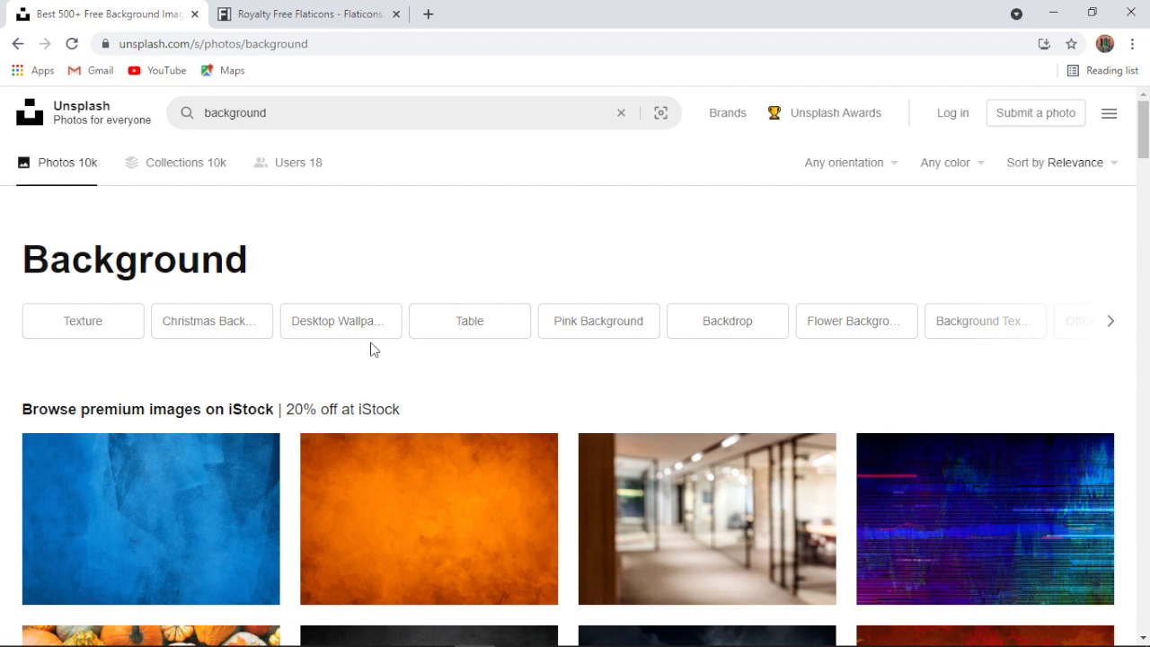
scroll(373, 349, "down", 2)
scroll(373, 349, "down", 3)
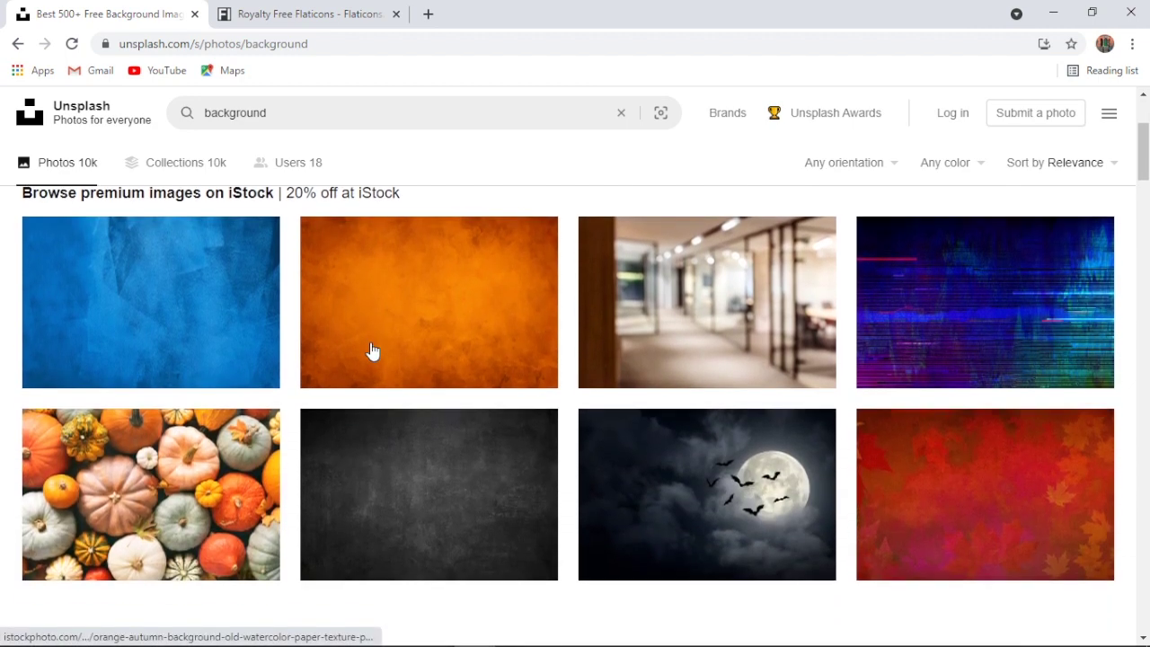
scroll(373, 349, "down", 3)
scroll(372, 346, "down", 2)
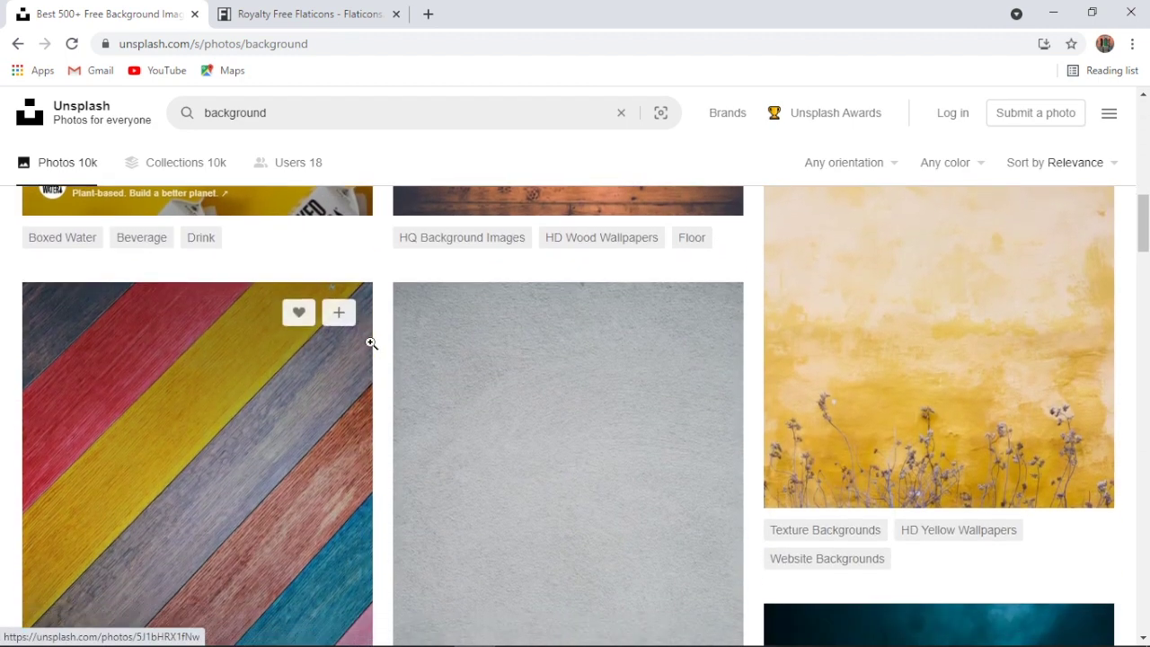
scroll(371, 342, "down", 2)
scroll(371, 343, "down", 3)
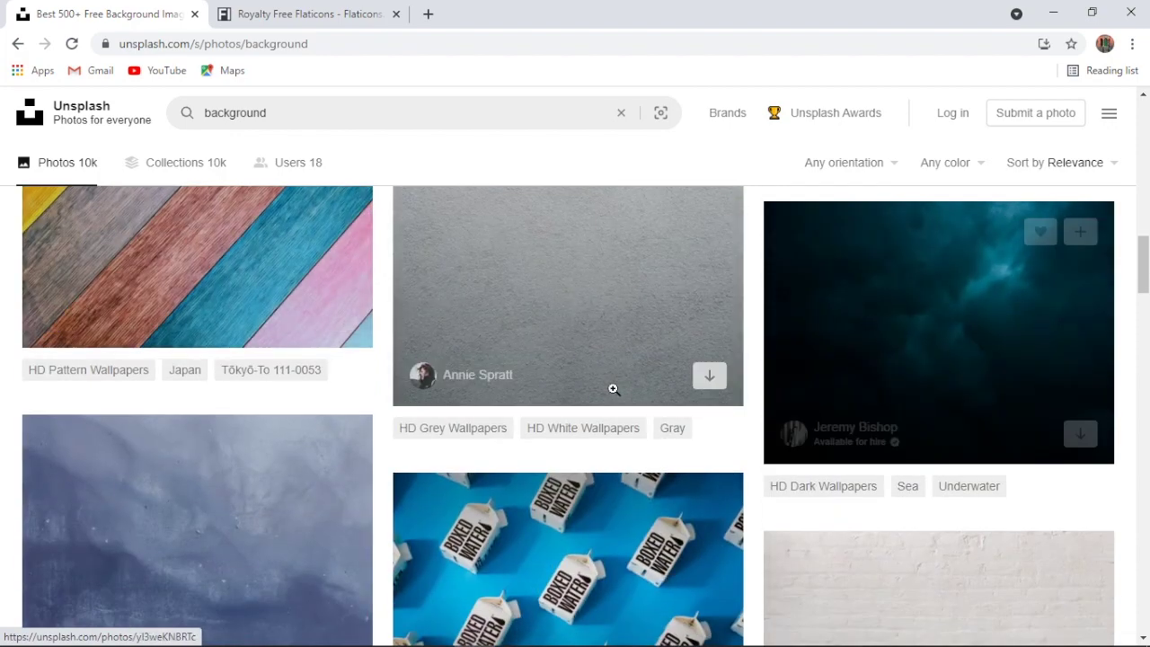
Save the dark sea photo to disk, then search Unsplash for 'ship' photos and browse them
right_click(966, 334)
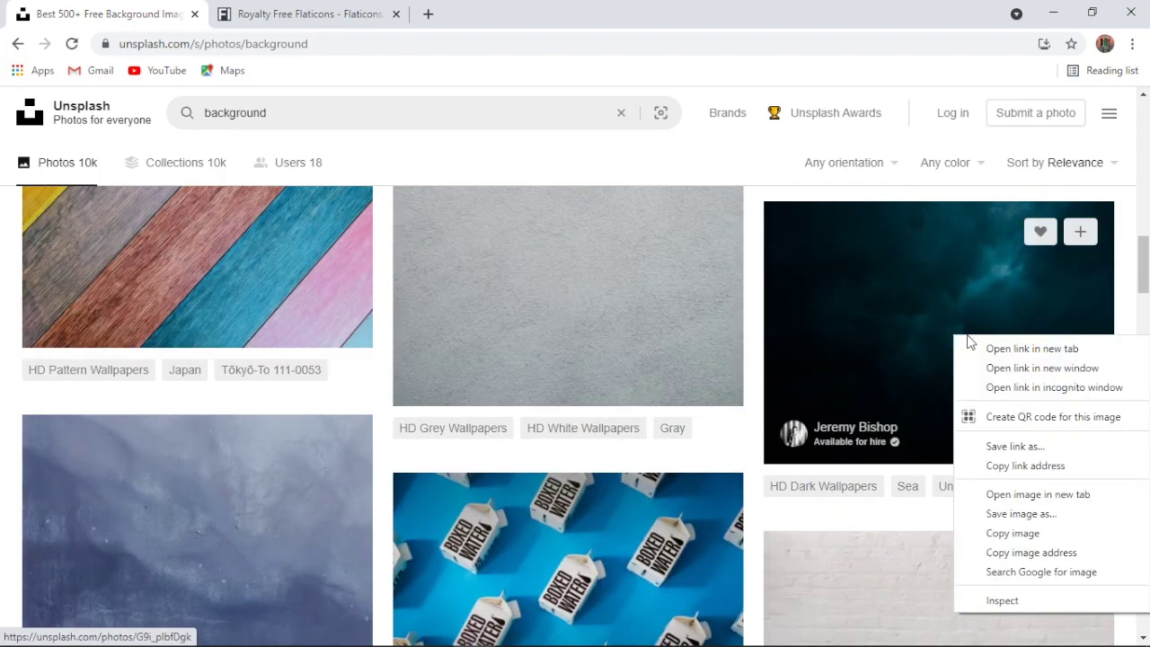
left_click(1028, 516)
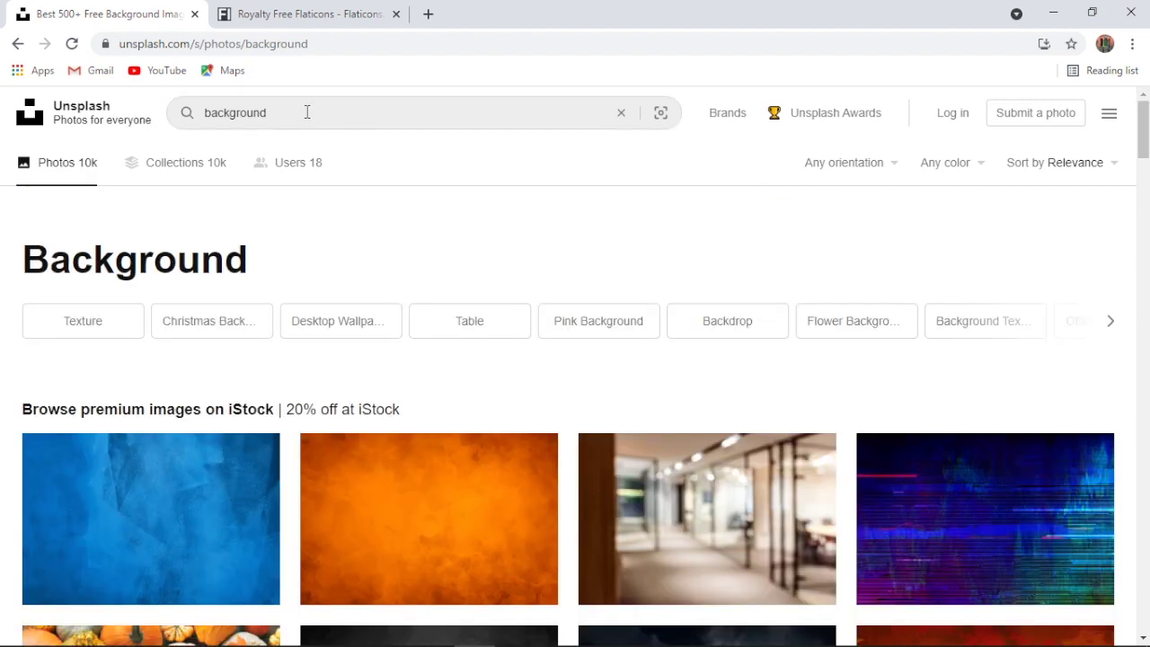
left_click(302, 110)
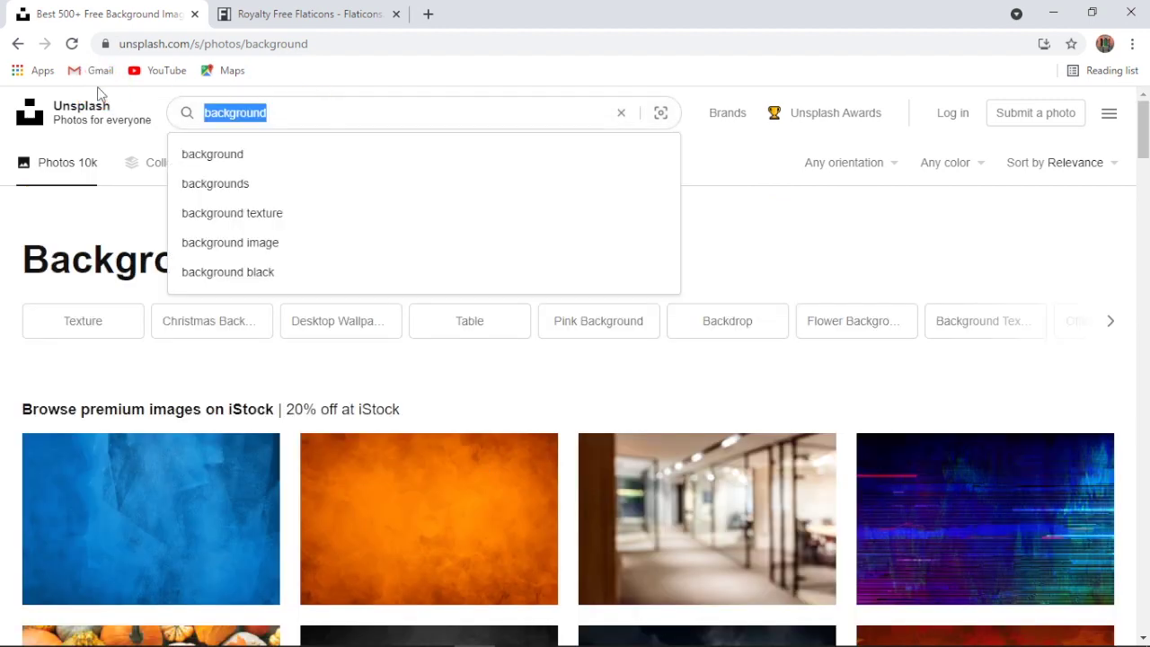
key("BackSpace")
type("ship")
key("Return")
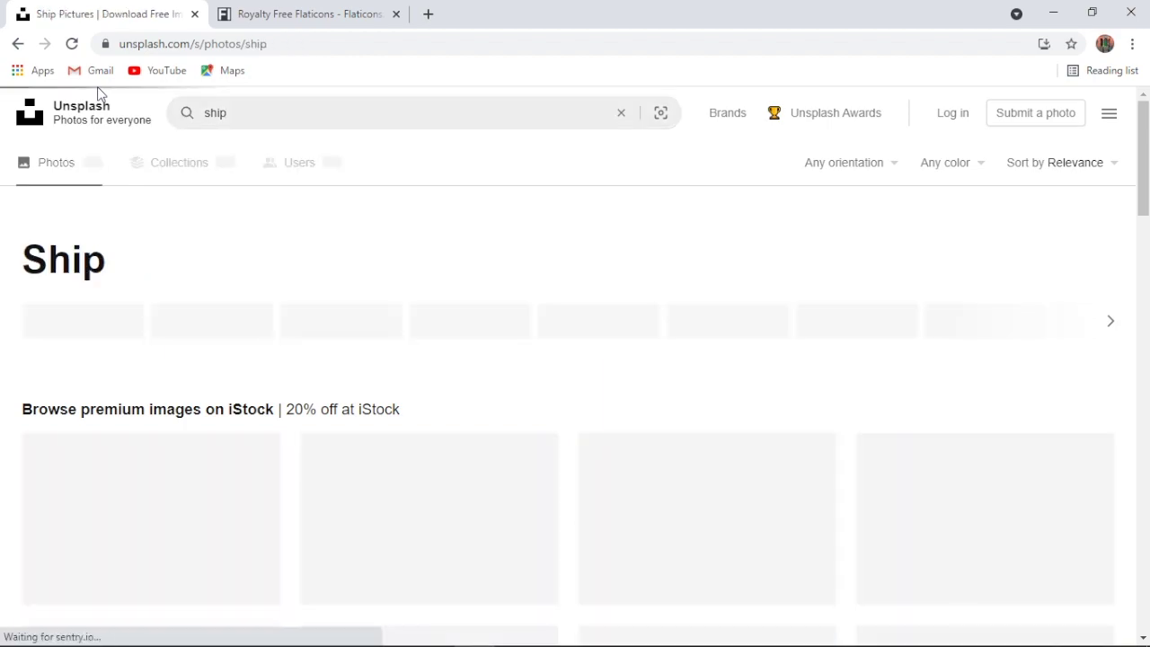
scroll(296, 457, "down", 2)
scroll(295, 450, "down", 3)
scroll(296, 450, "down", 1)
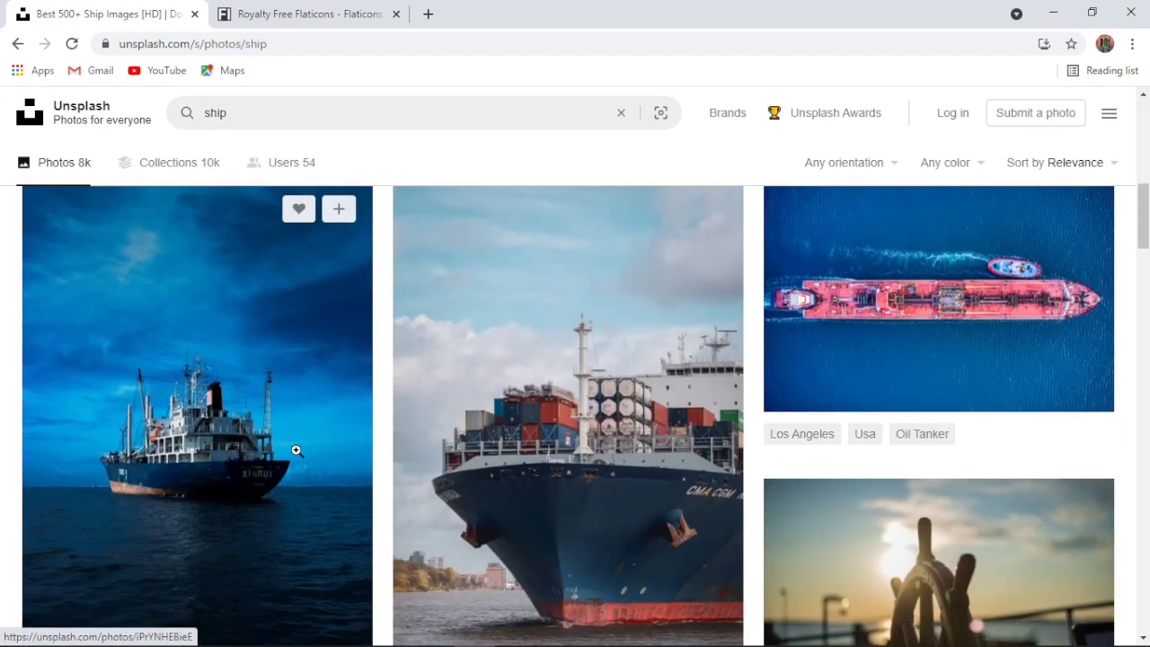
scroll(301, 426, "down", 3)
scroll(301, 426, "down", 3)
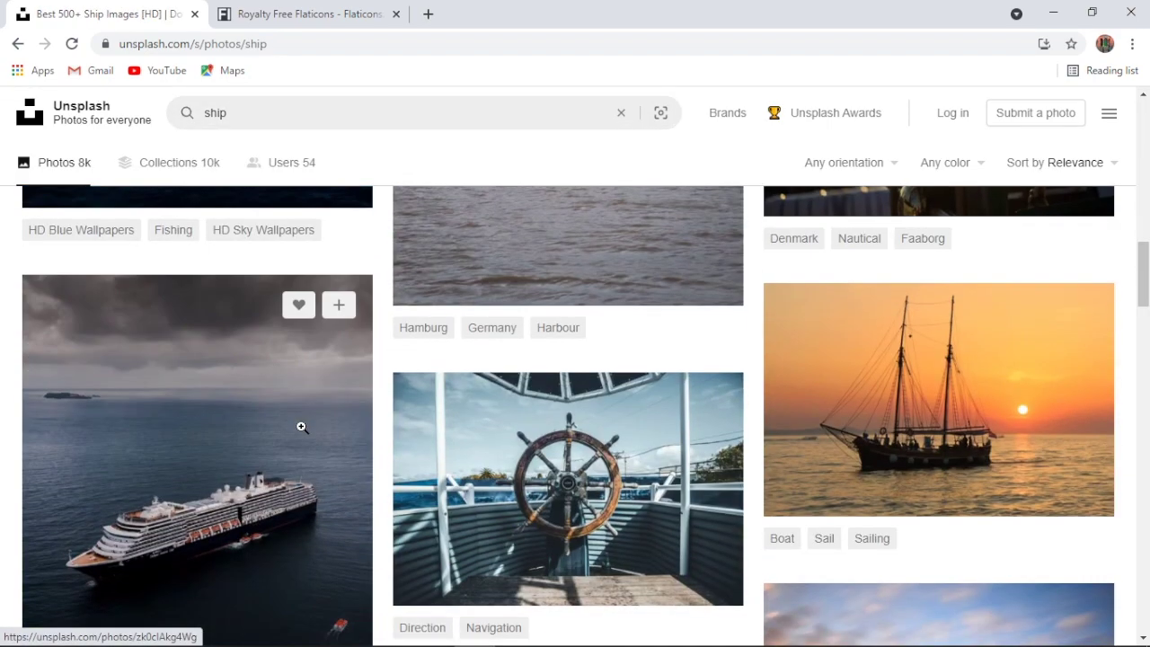
scroll(301, 426, "down", 3)
scroll(302, 426, "down", 2)
scroll(301, 426, "up", 2)
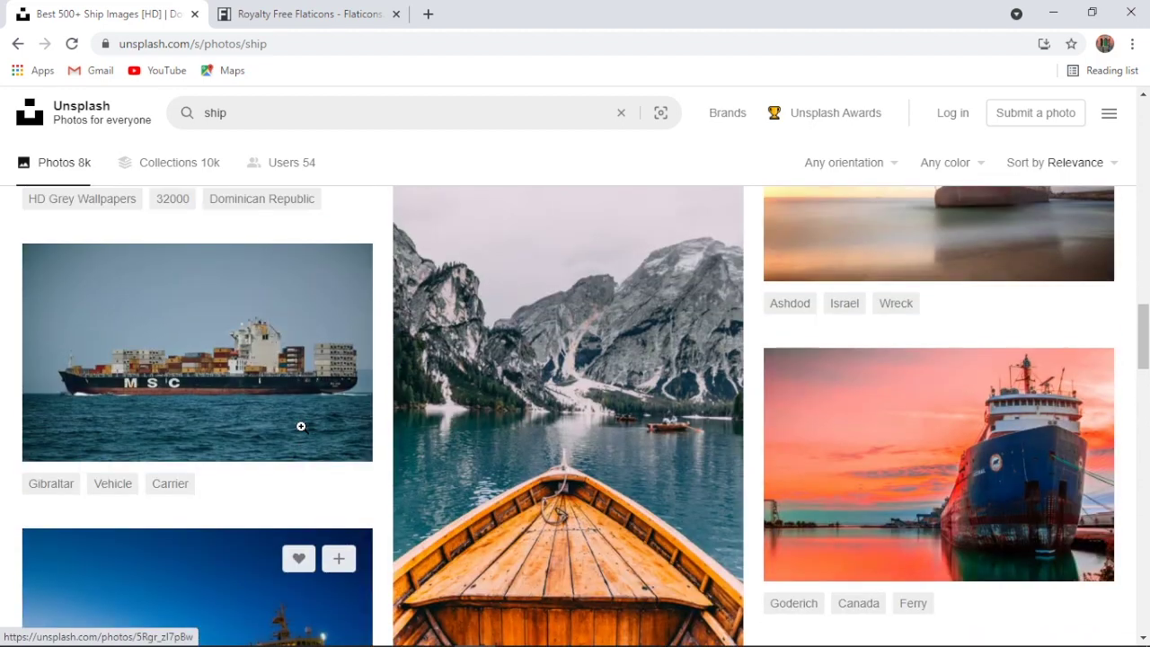
scroll(301, 426, "up", 3)
scroll(301, 426, "up", 5)
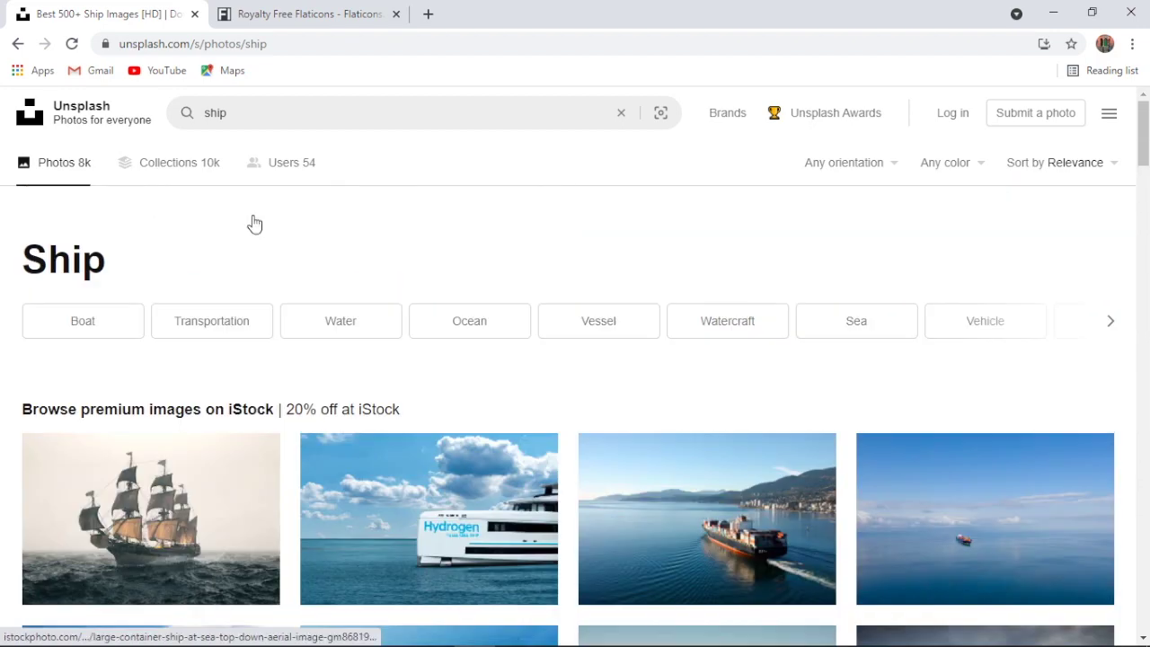
left_click(286, 13)
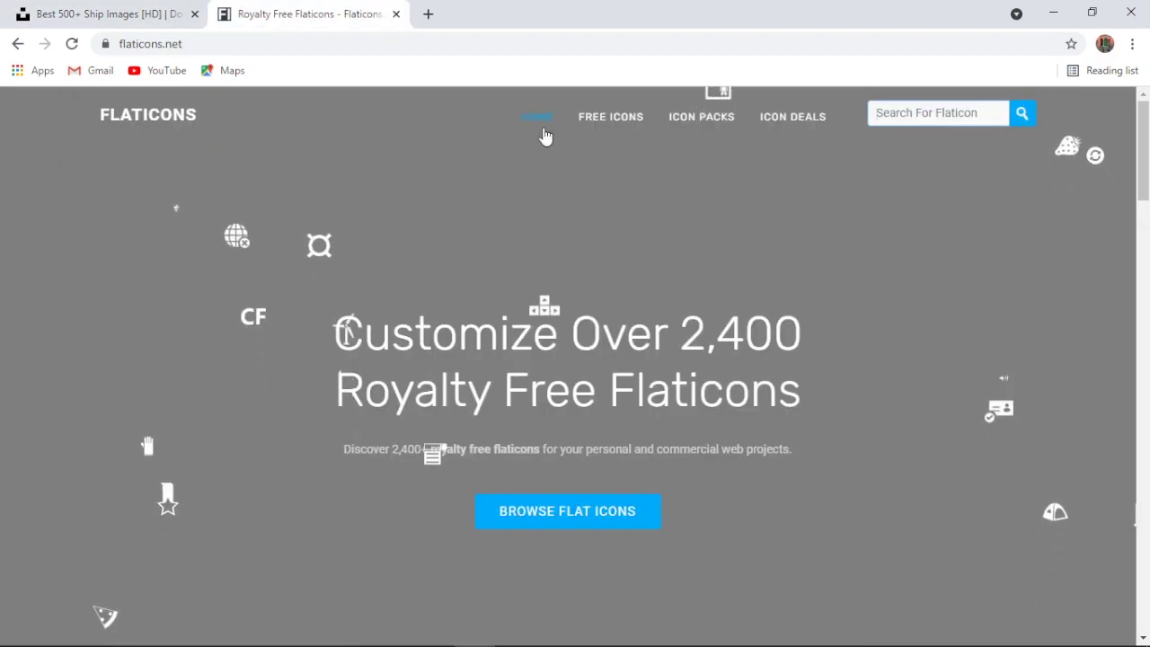
Browse Flaticon's free icons gallery, then search for 'youtube' icons
left_click(618, 122)
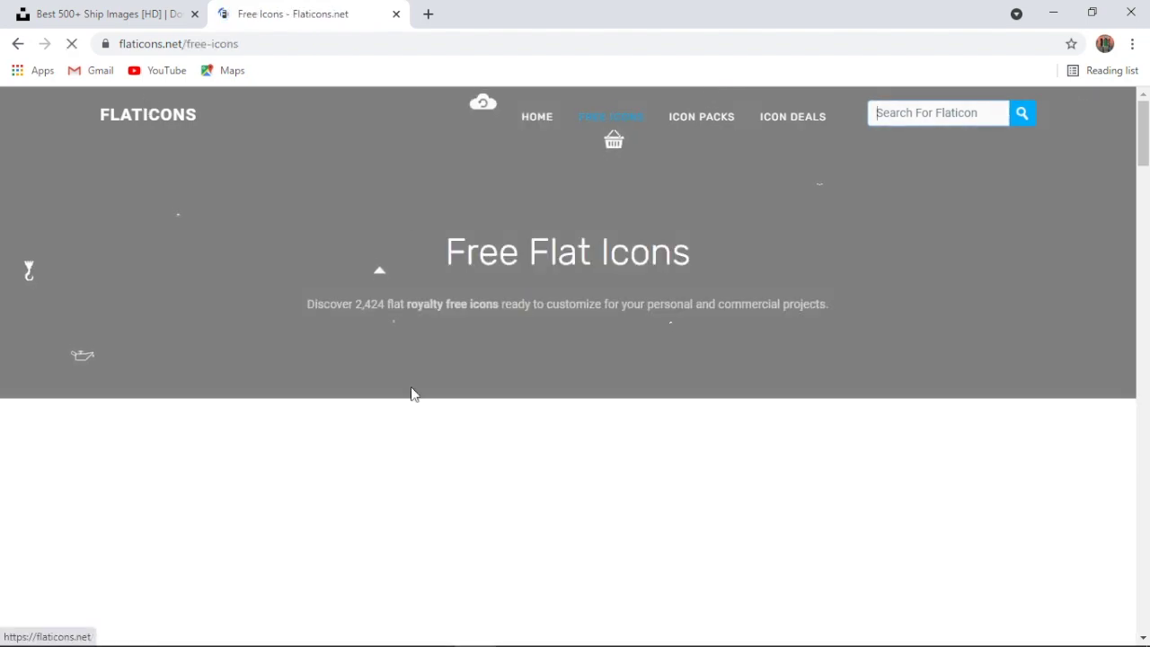
scroll(576, 428, "down", 5)
scroll(575, 428, "down", 2)
scroll(575, 429, "down", 3)
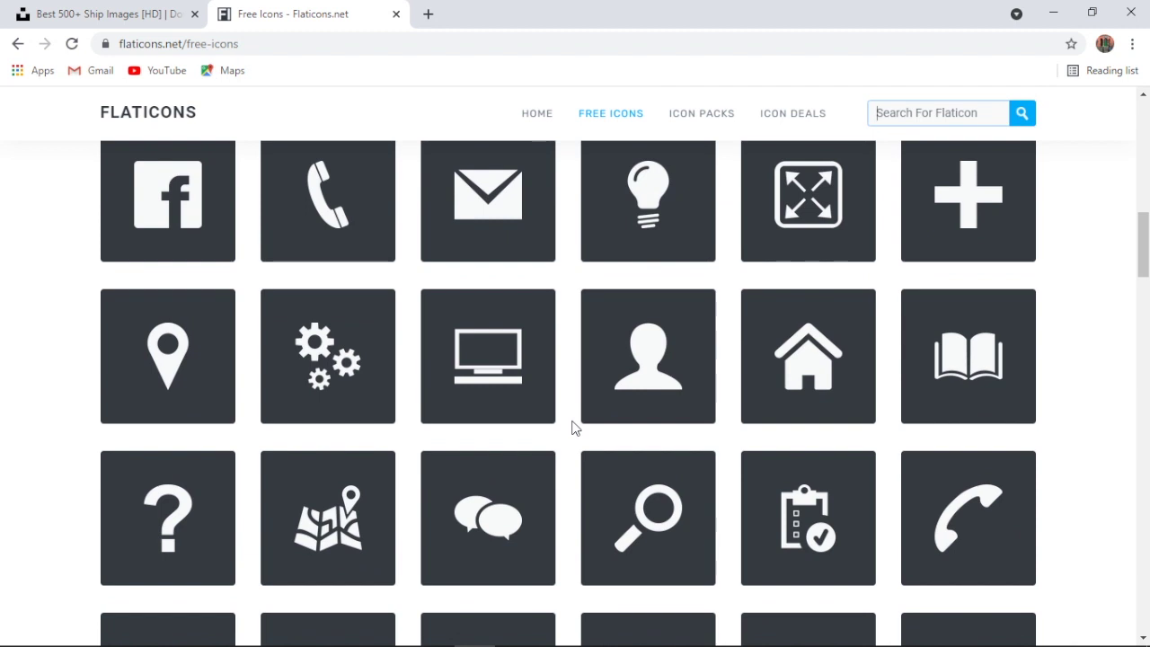
scroll(575, 429, "up", 7)
scroll(575, 429, "up", 3)
left_click(939, 107)
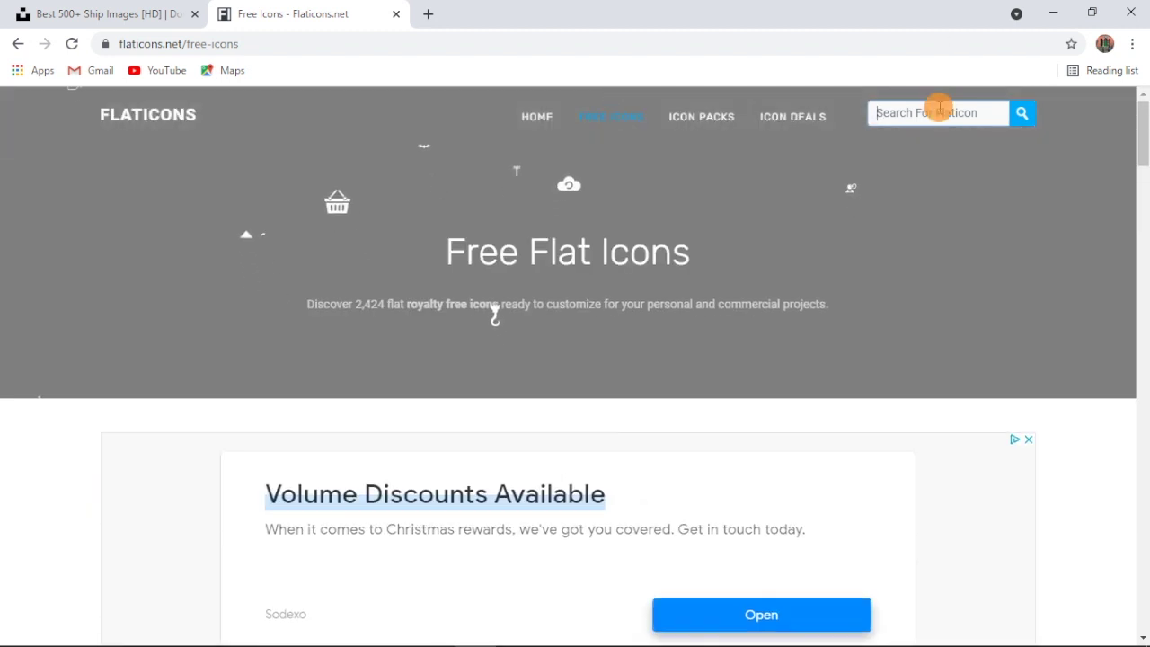
type("youtu")
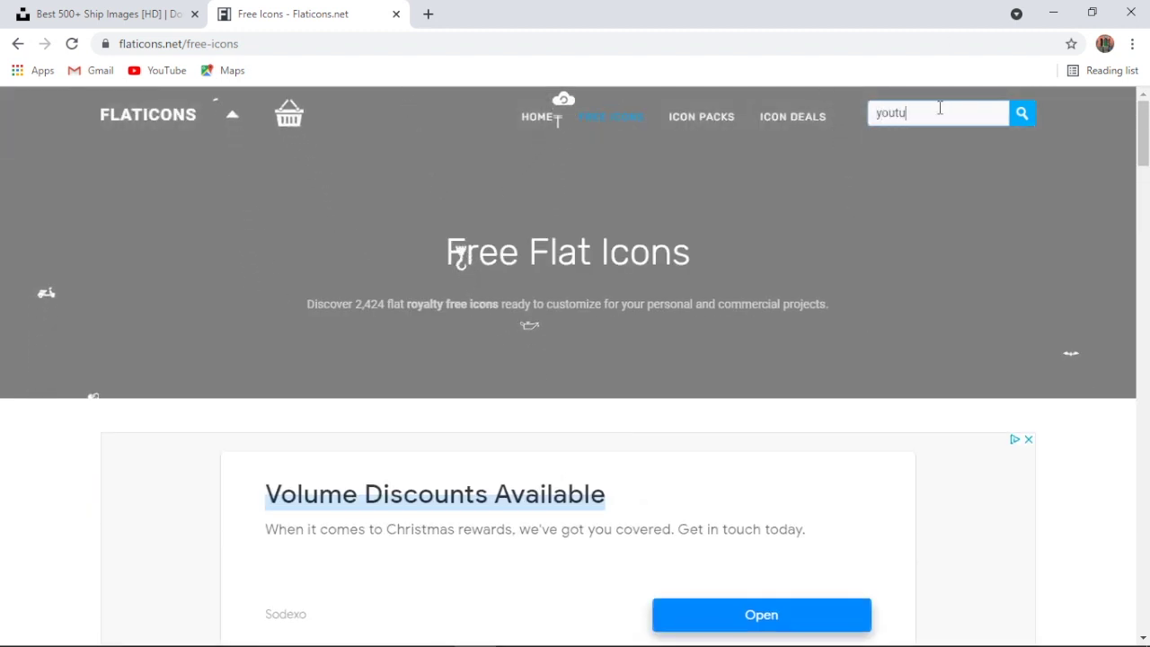
type("be")
key("Return")
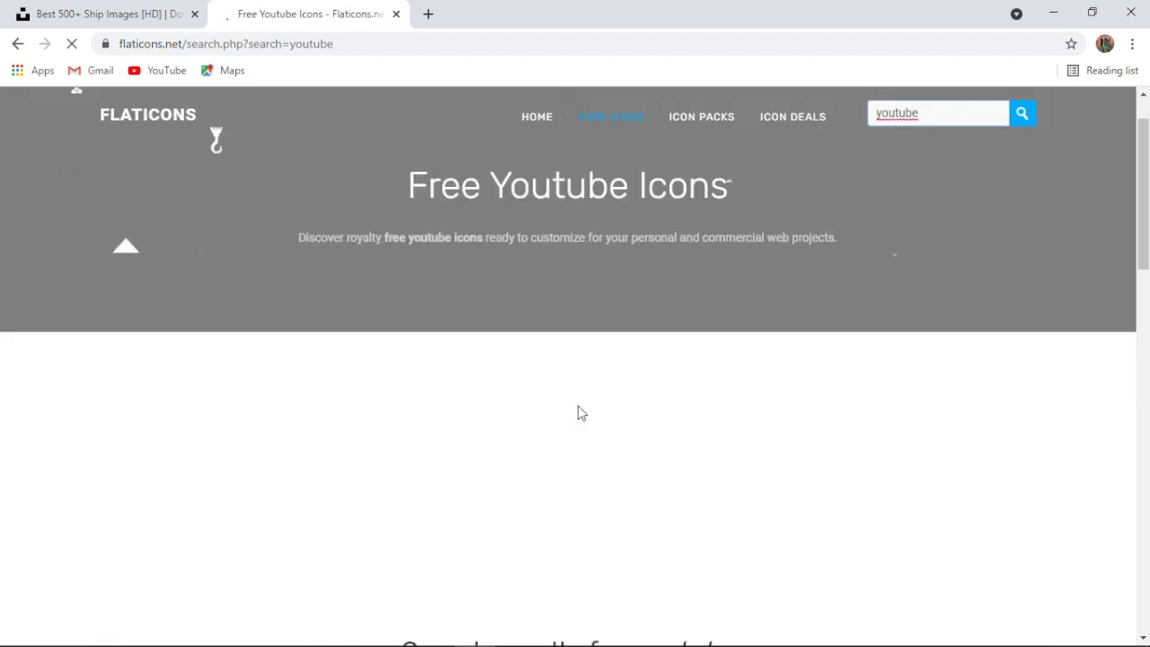
scroll(578, 411, "down", 2)
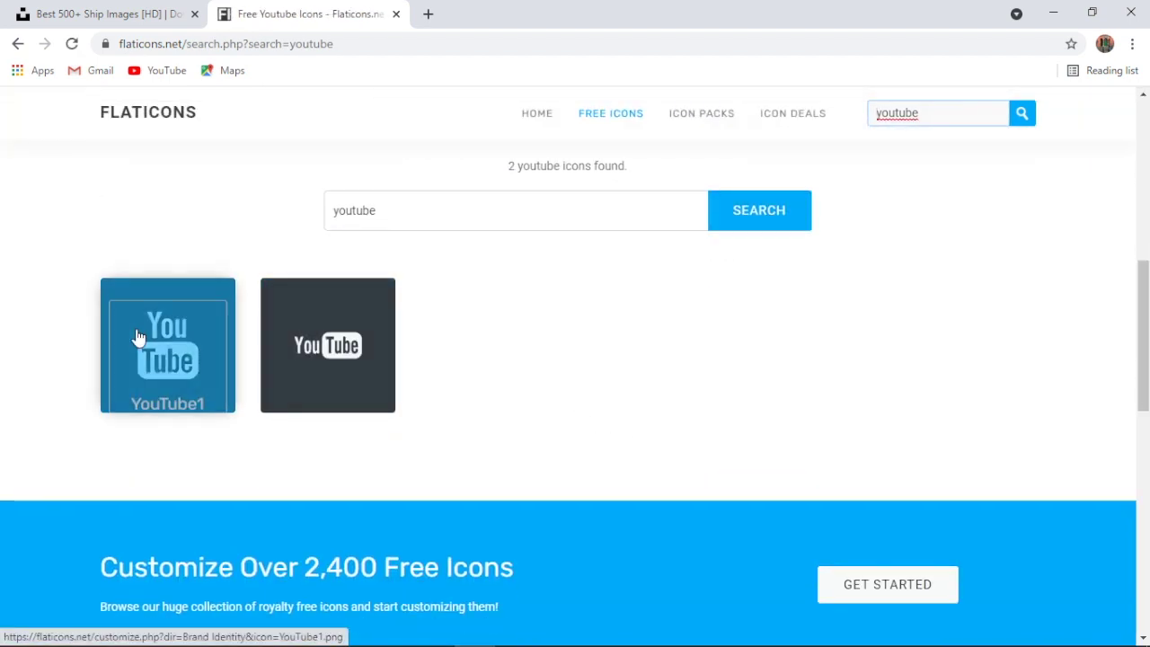
Customize the dark YouTube icon to 132px and change its colour to red
left_click(296, 342)
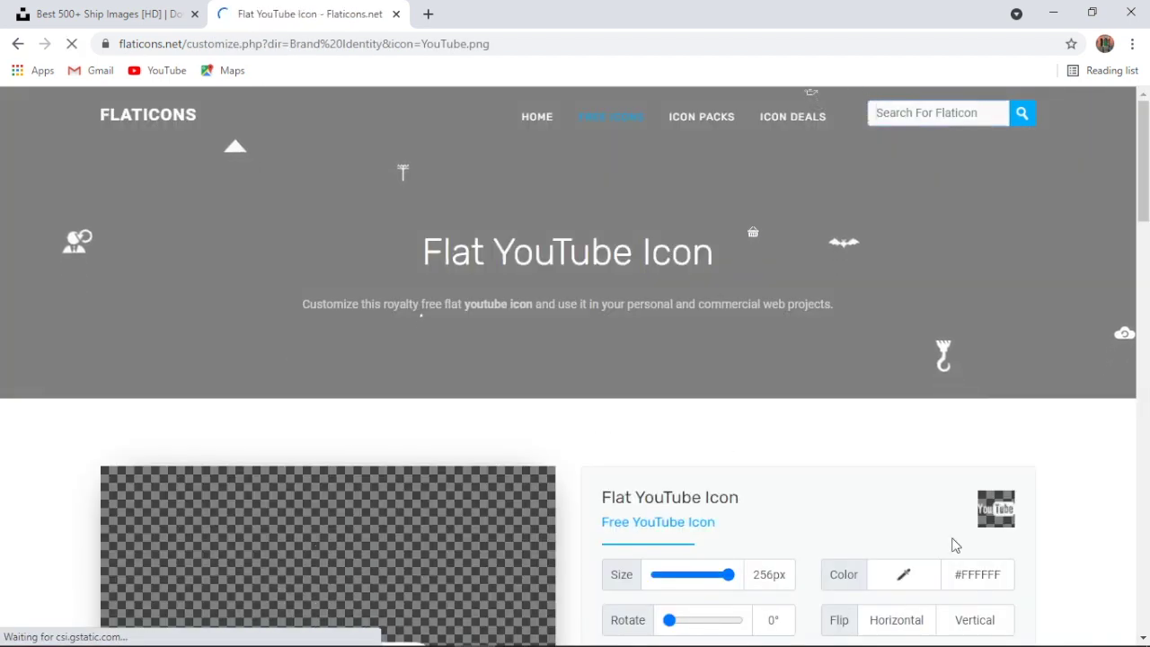
scroll(953, 545, "down", 3)
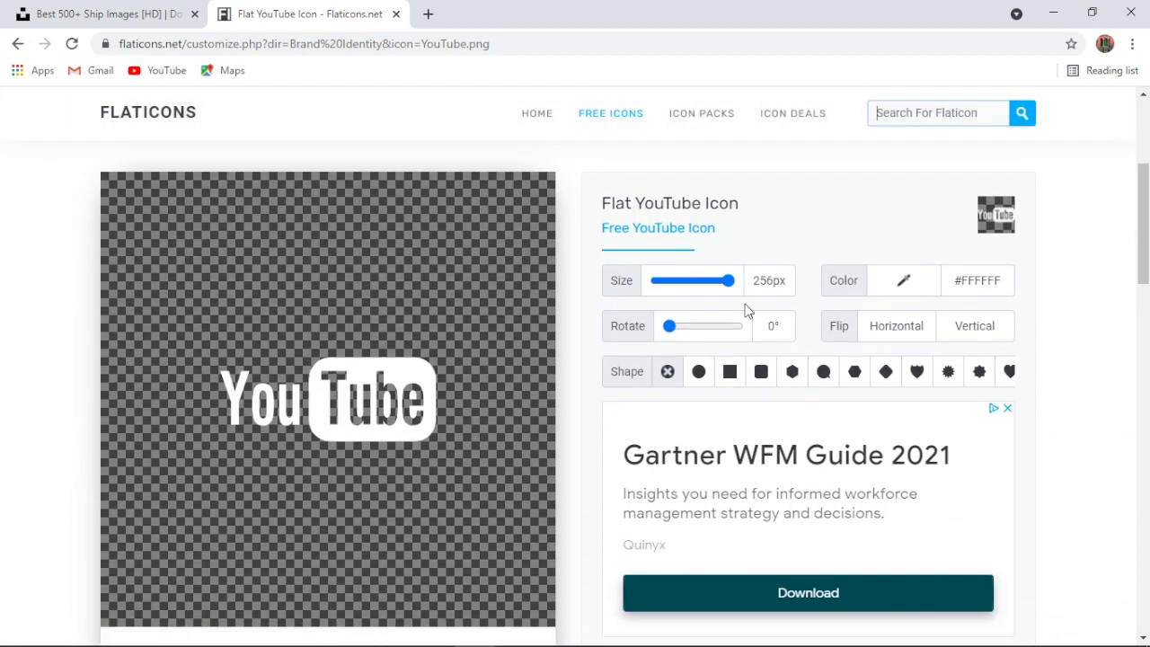
left_click(700, 280)
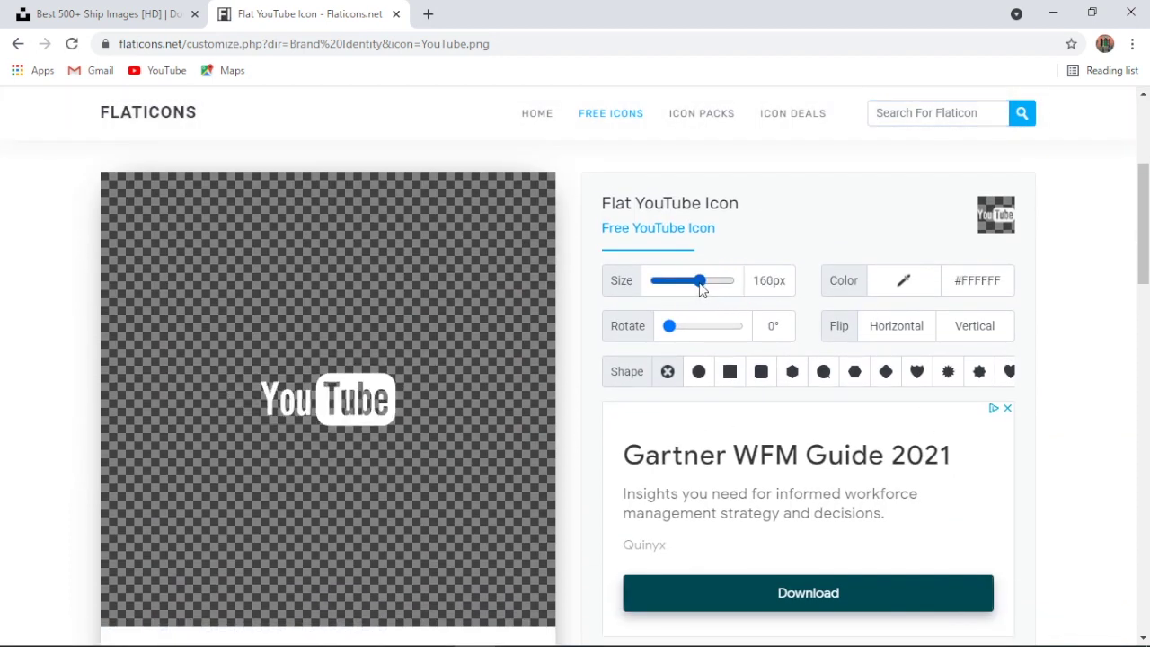
left_click_drag(701, 281, 691, 281)
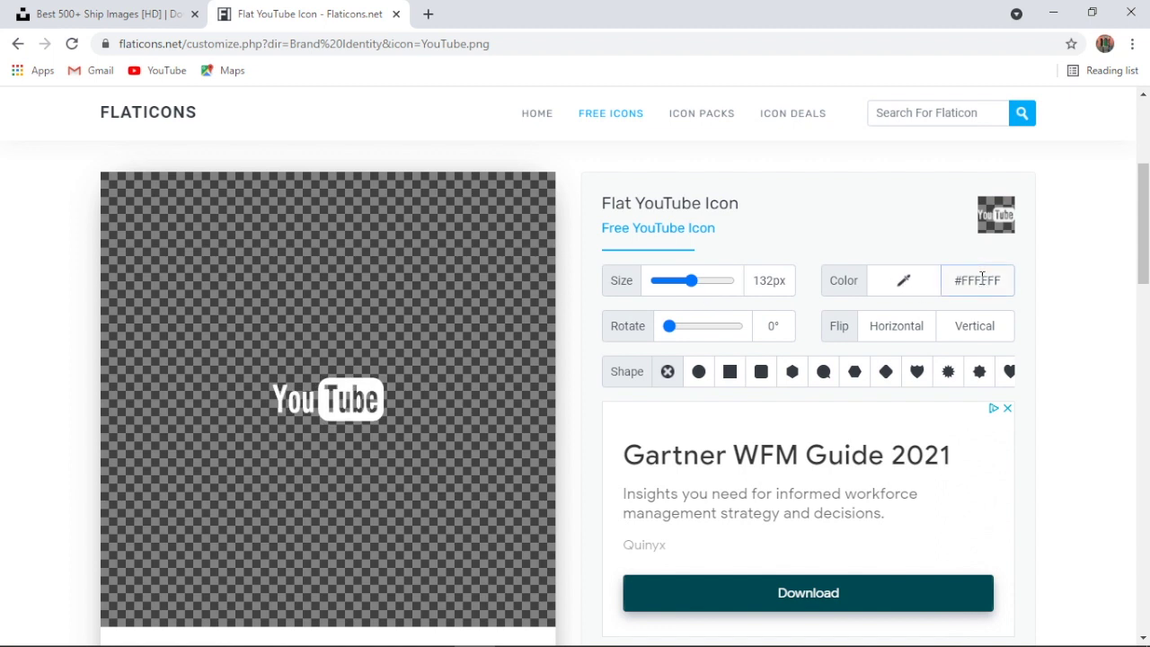
left_click(907, 283)
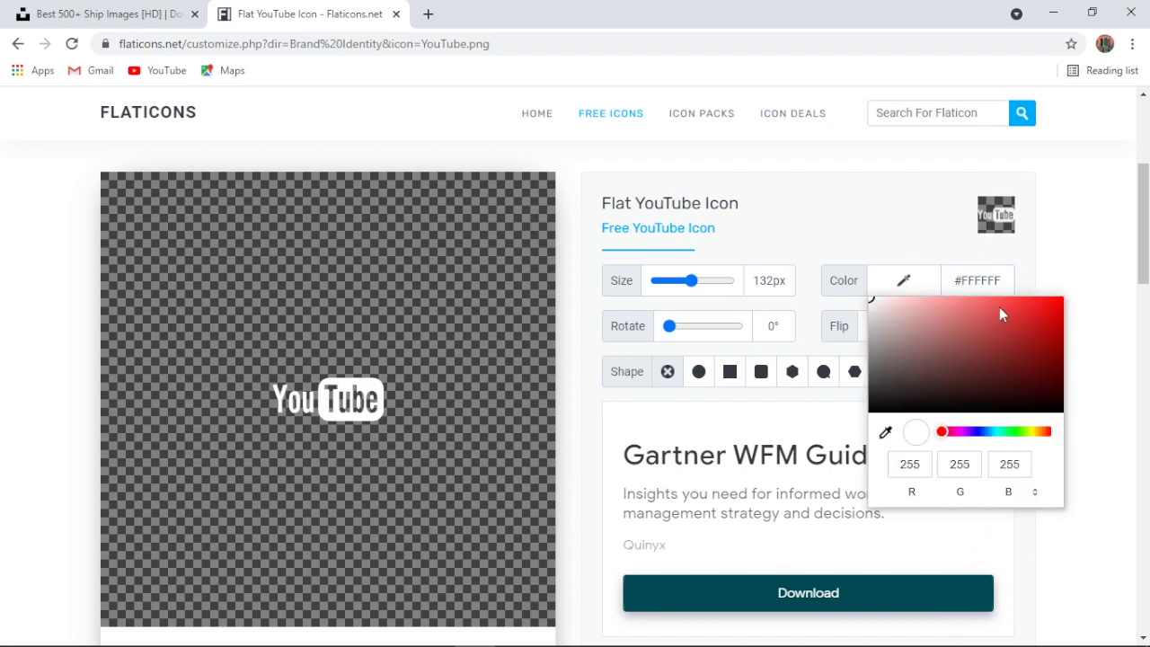
left_click(997, 309)
left_click(1127, 237)
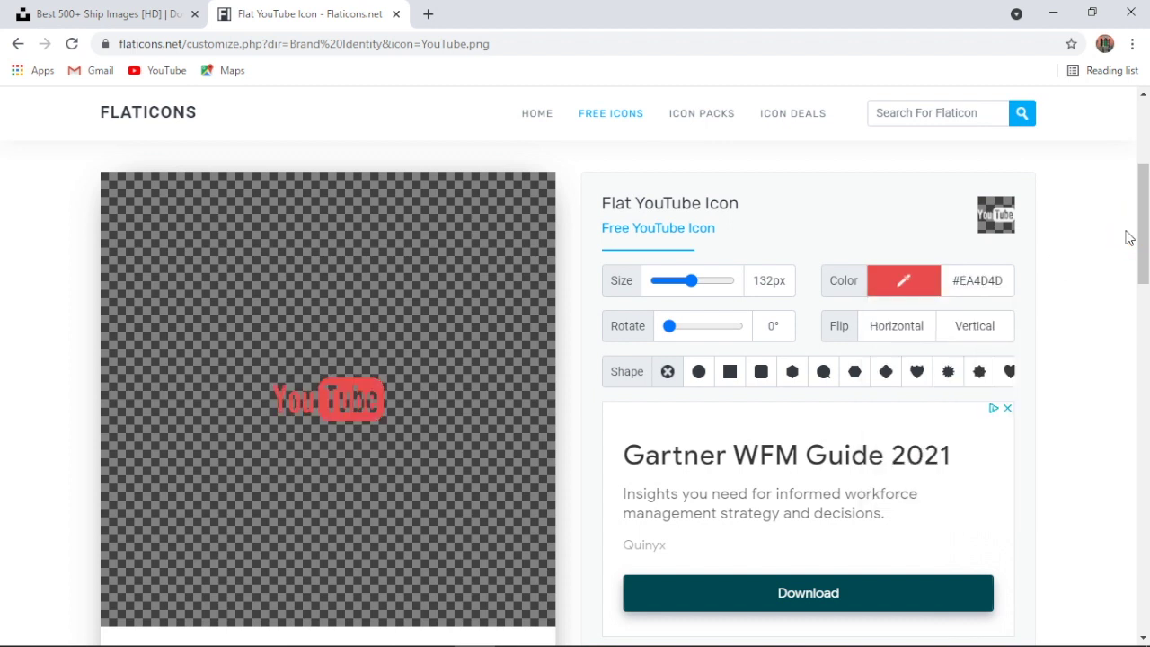
Download the red 132px YouTube icon as a PNG and return to Power BI
scroll(726, 517, "down", 2)
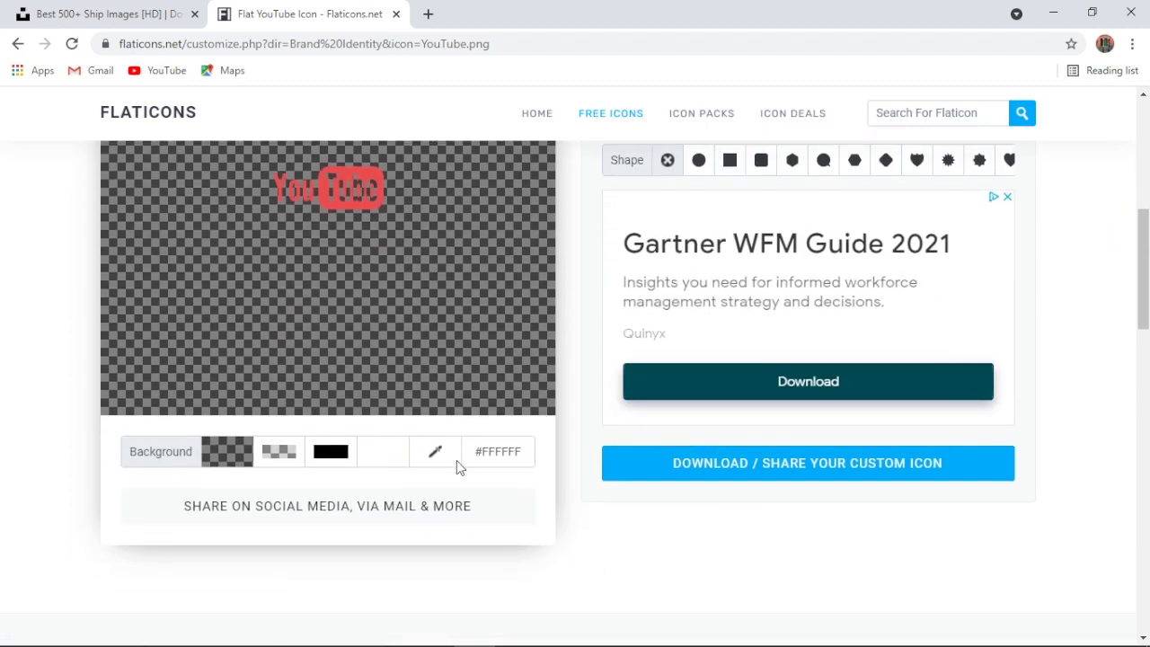
left_click(686, 474)
scroll(421, 459, "down", 2)
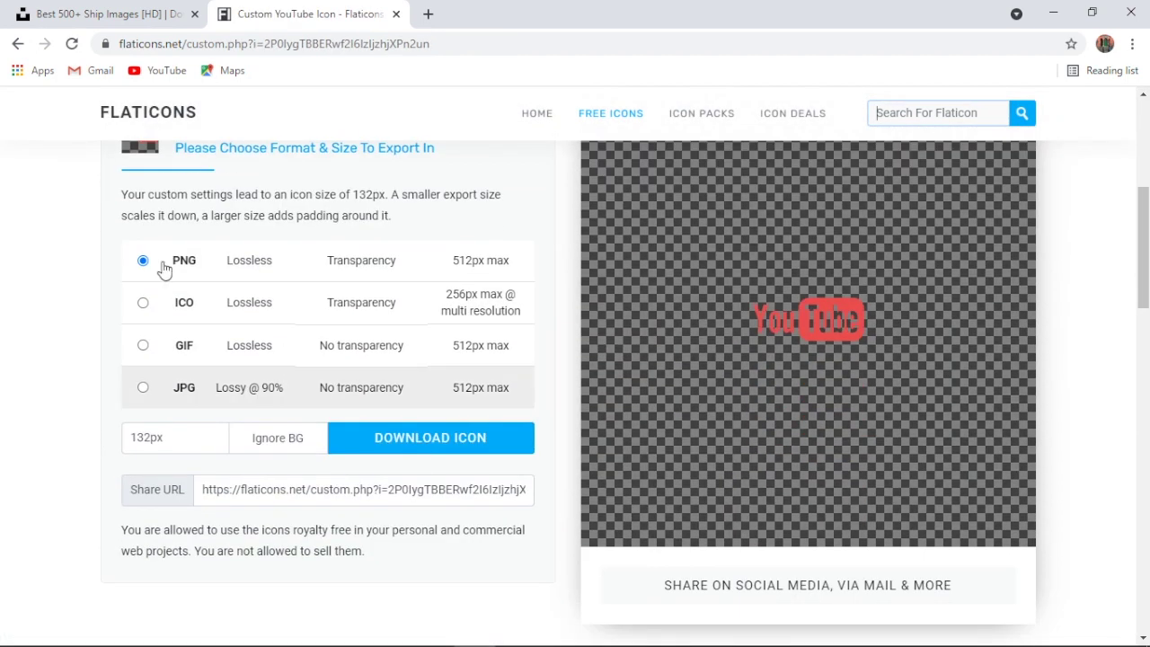
left_click(414, 440)
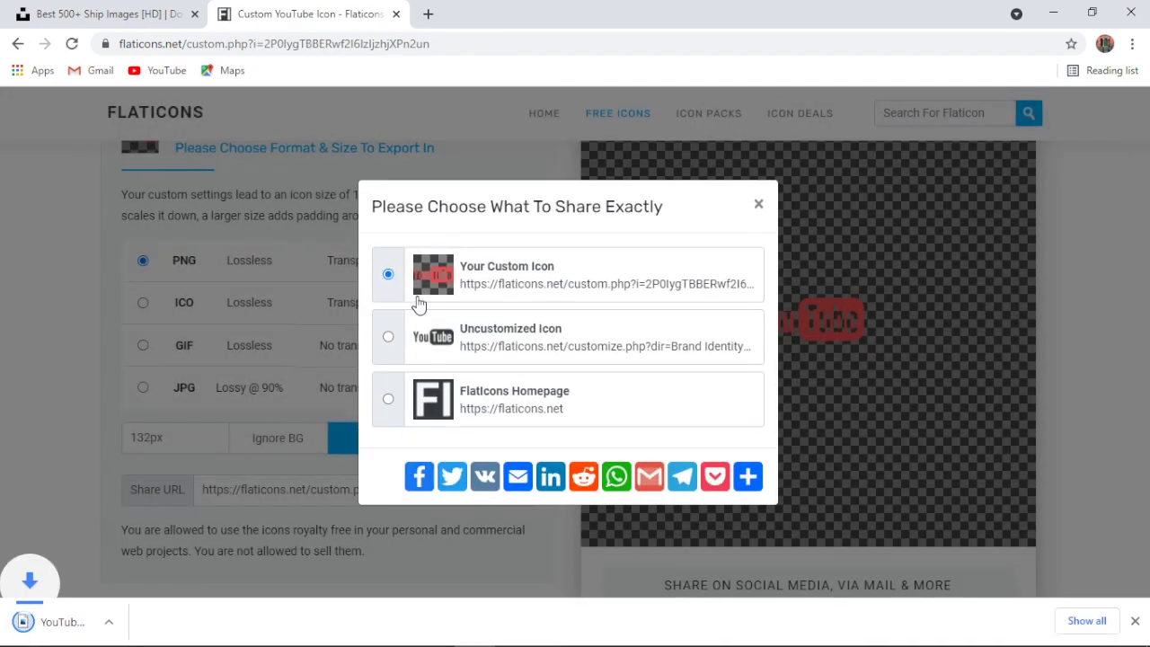
left_click(758, 205)
left_click(1135, 621)
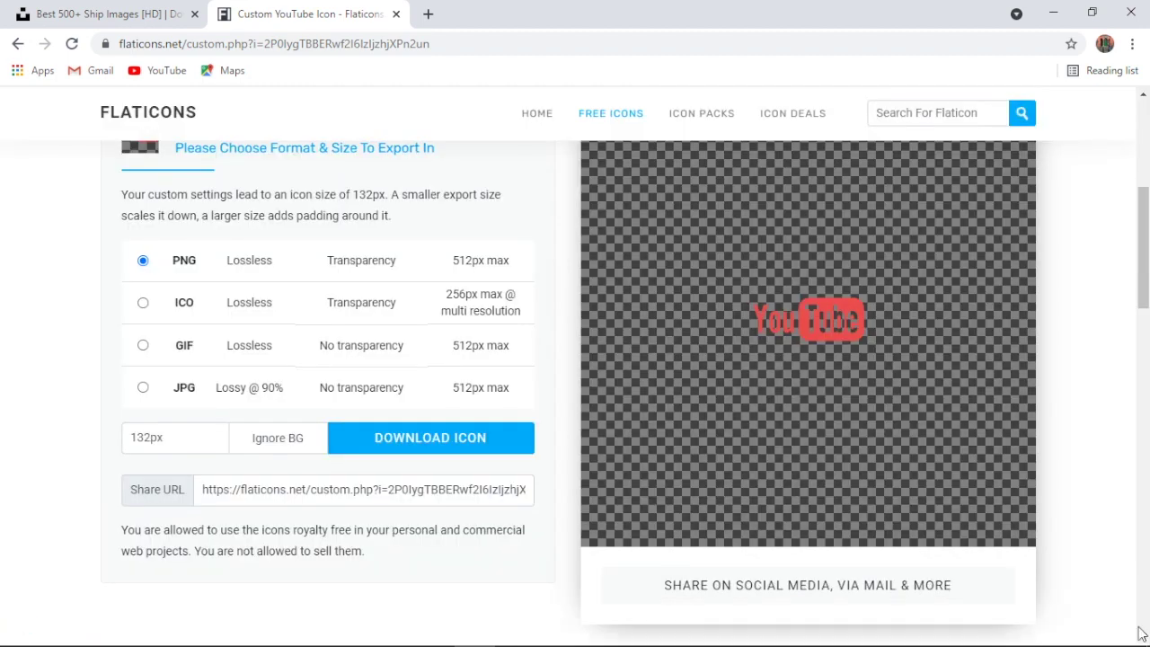
left_click(1053, 14)
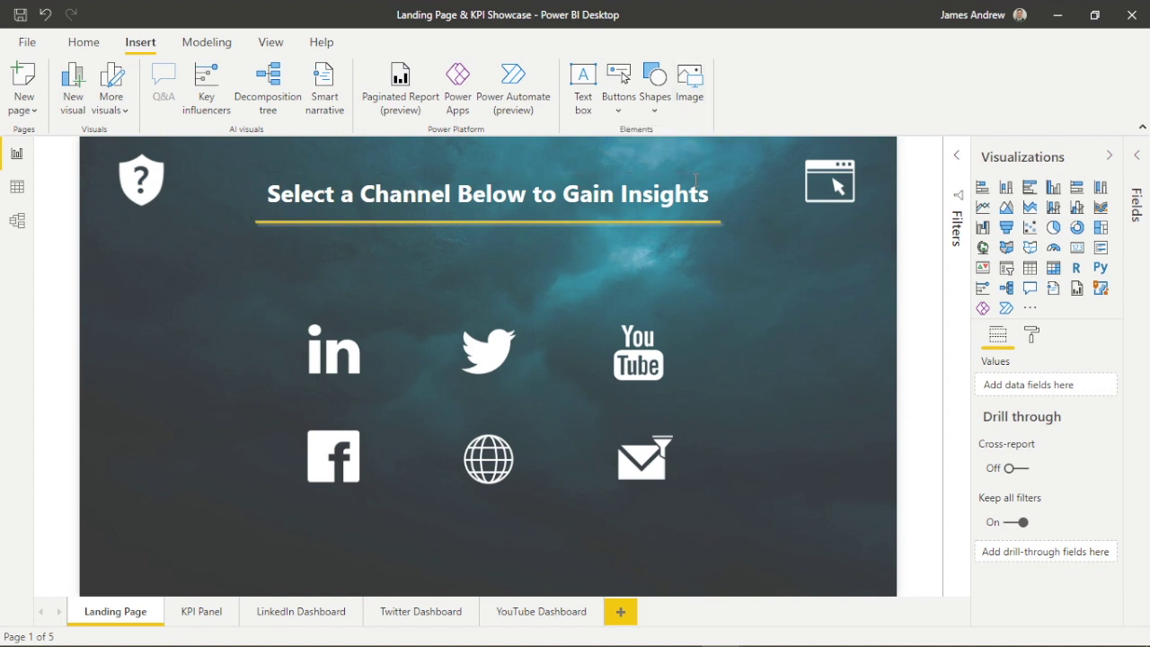
left_click(141, 192, "ctrl")
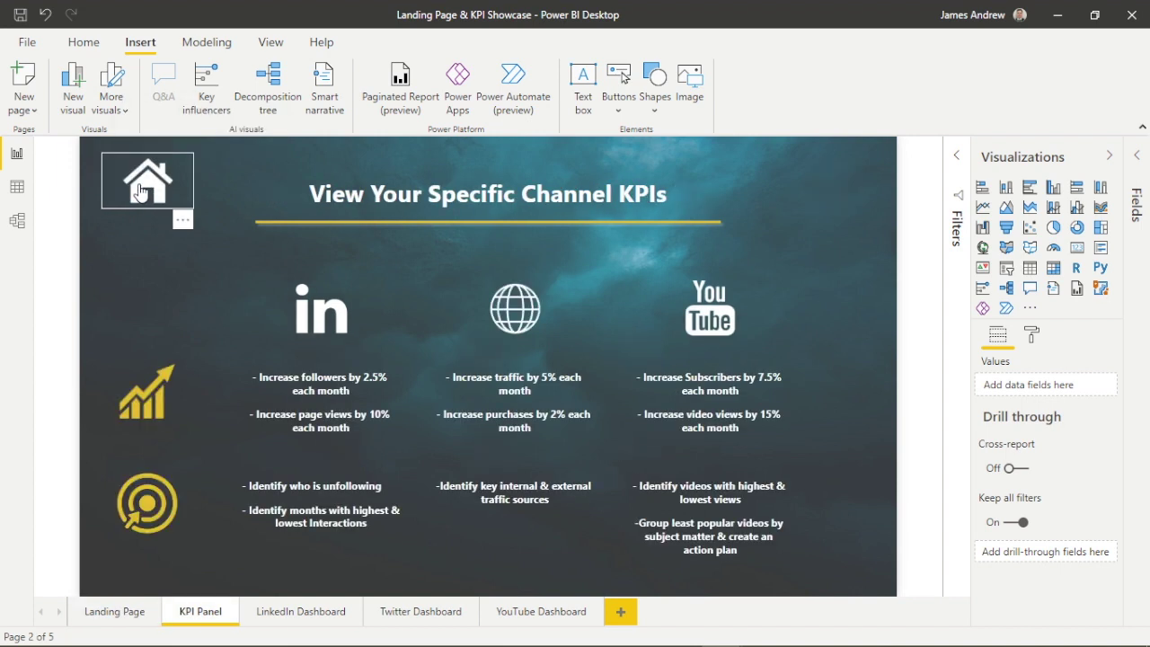
left_click(140, 191, "ctrl")
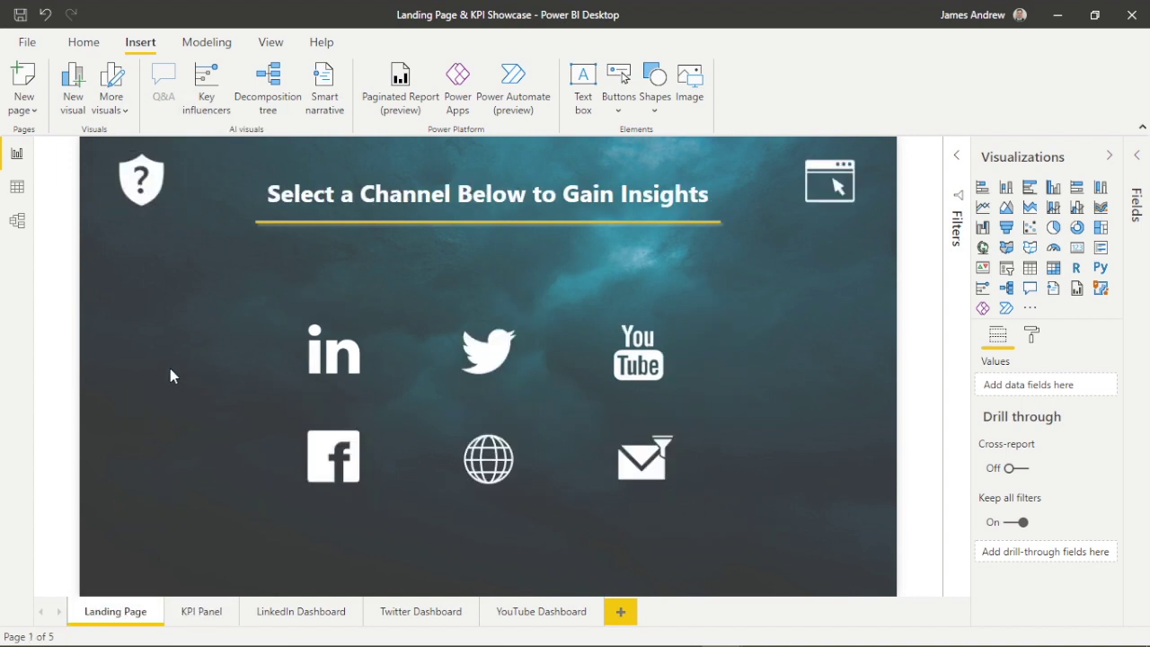
left_click(269, 42)
left_click(733, 86)
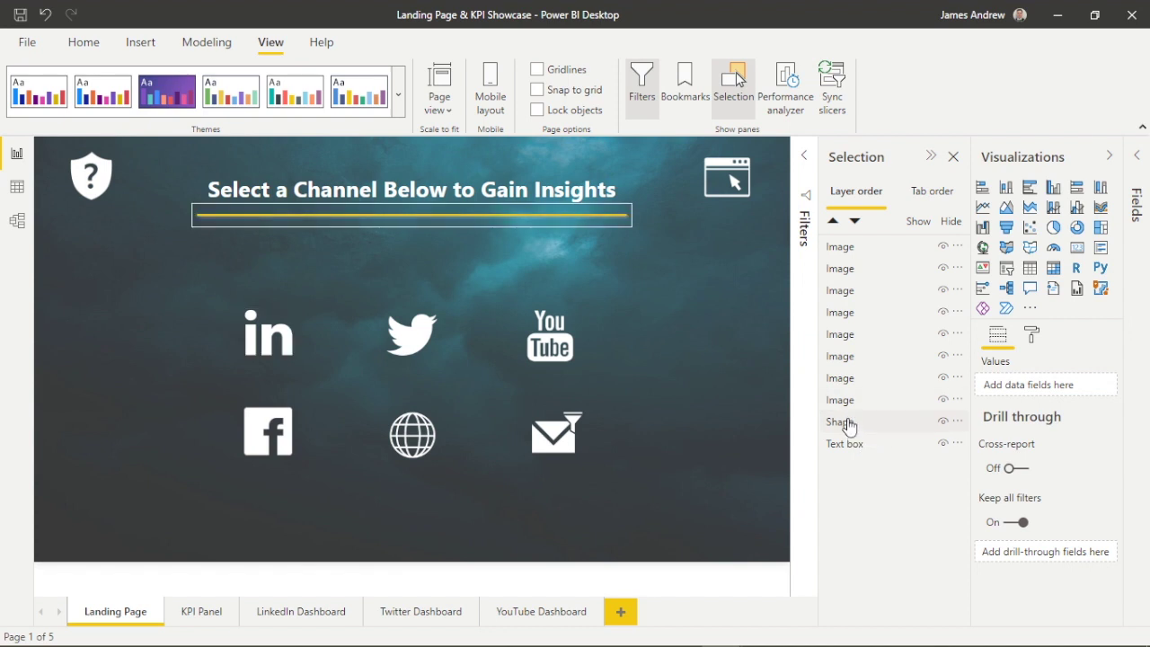
left_click(849, 422)
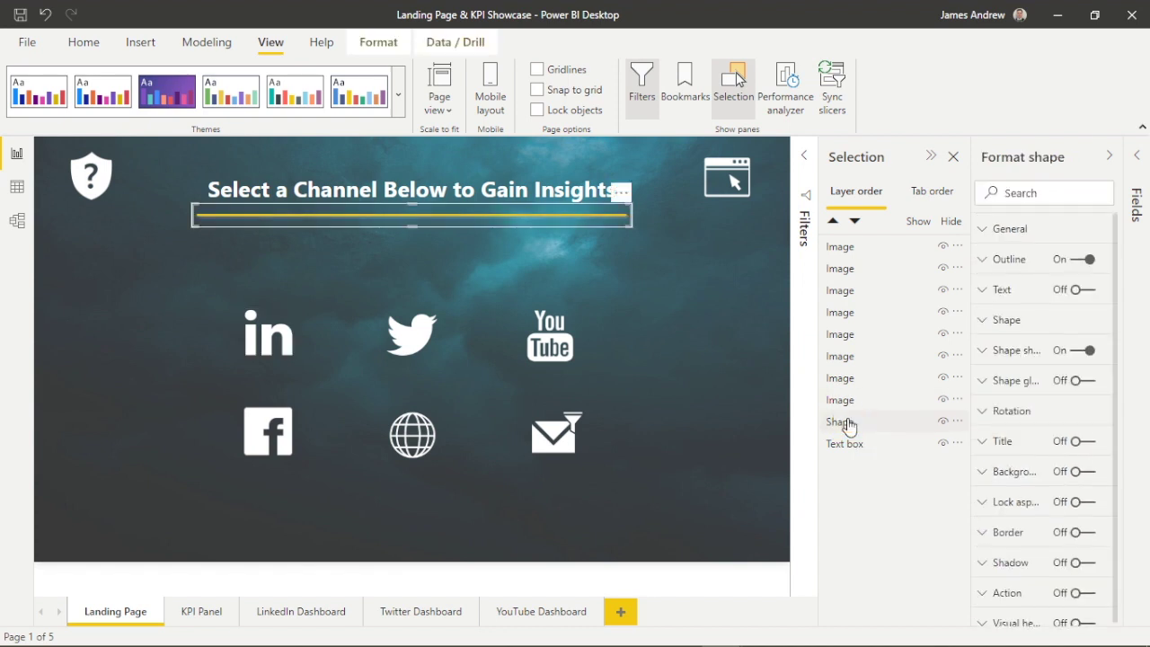
left_click(993, 351)
left_click(982, 351)
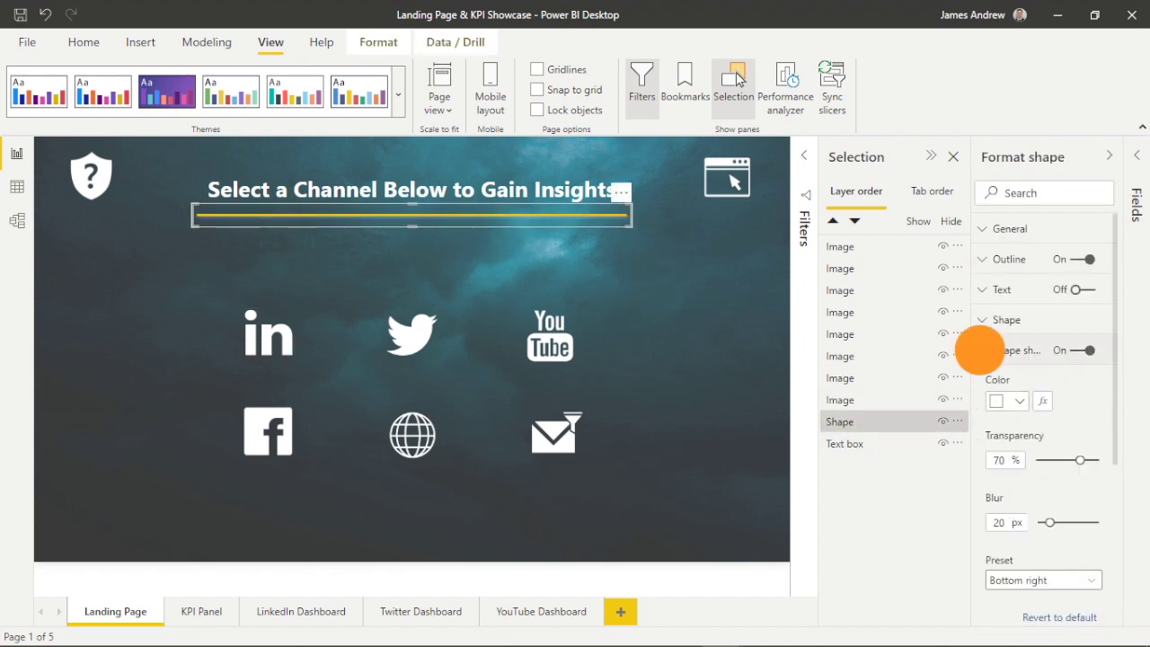
left_click(986, 259)
left_click(988, 261)
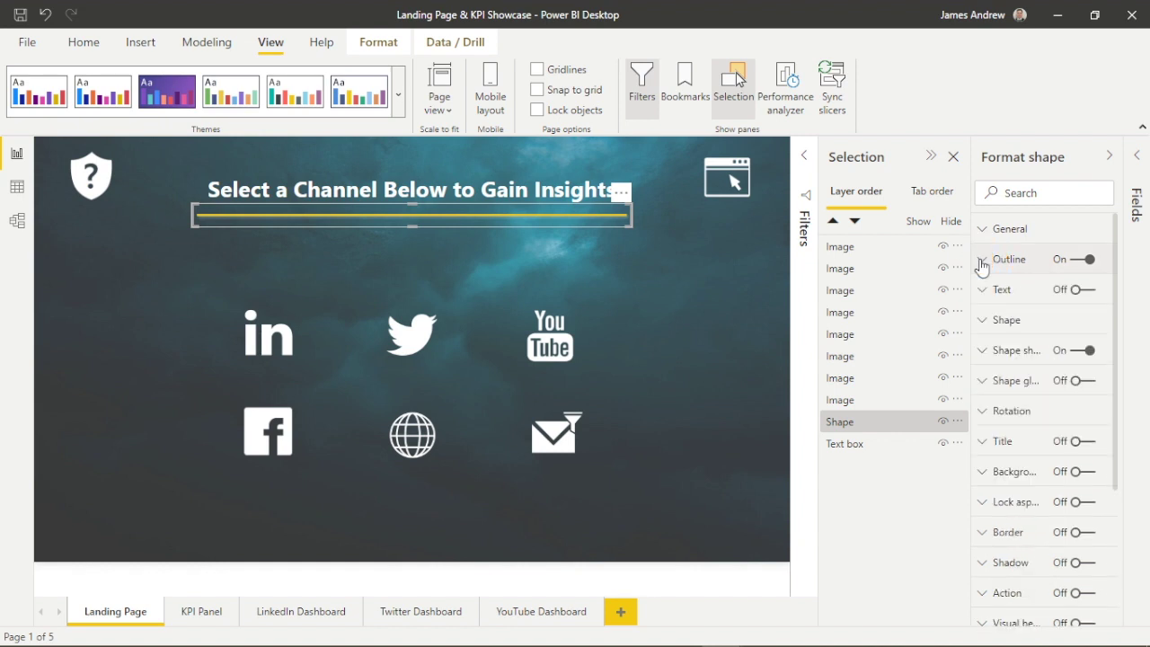
left_click(847, 403)
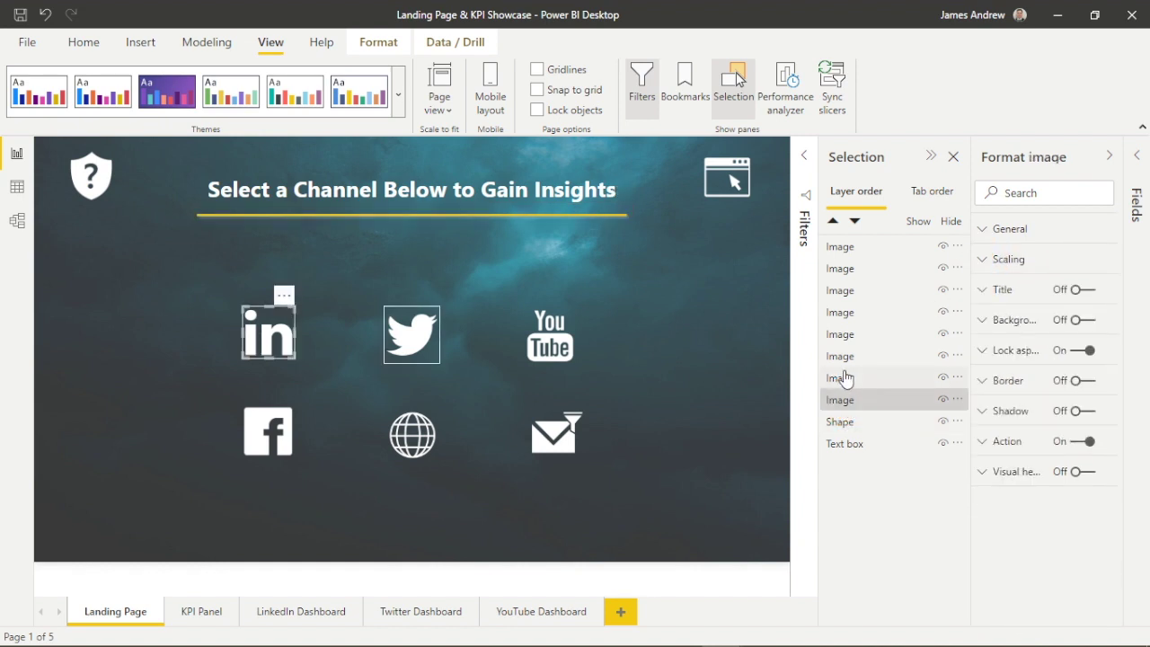
left_click(845, 334)
left_click(845, 312)
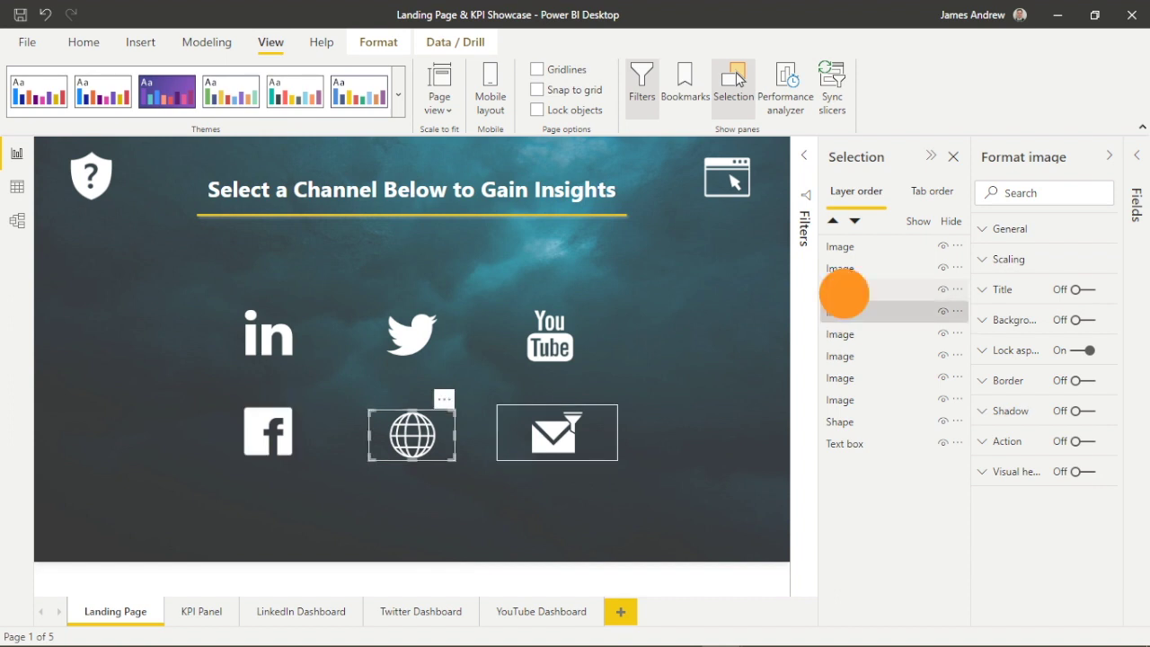
left_click(843, 268)
left_click(842, 248)
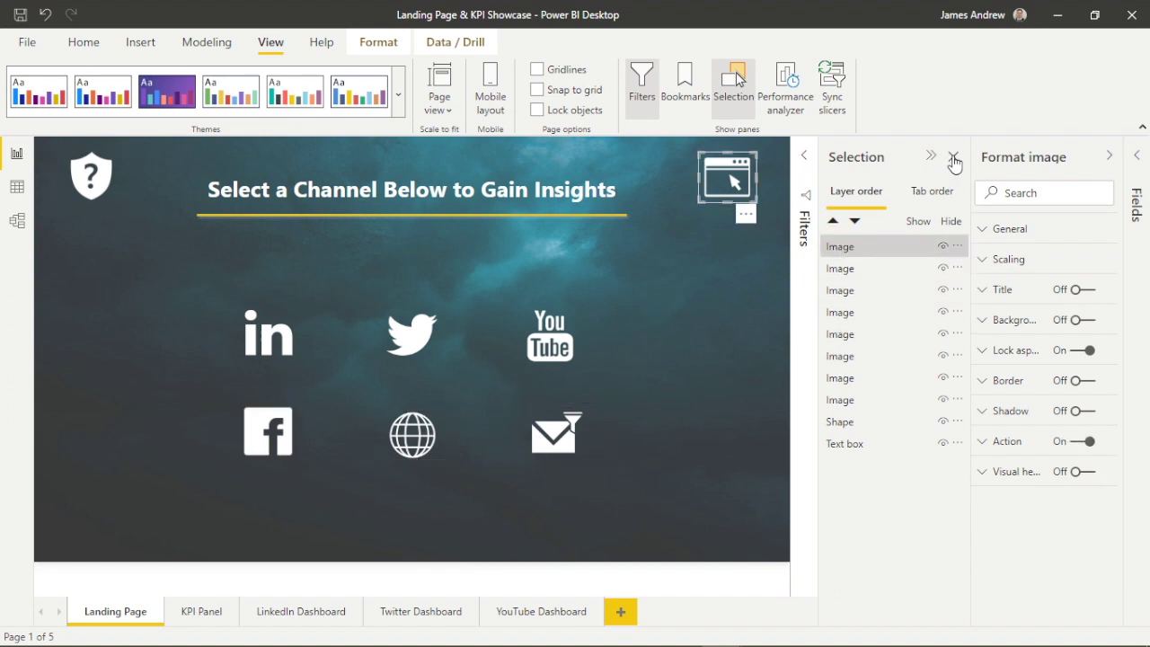
left_click(954, 156)
left_click(760, 356)
In Format > Page background, set the Landing Page image transparency to 20%
left_click(1033, 334)
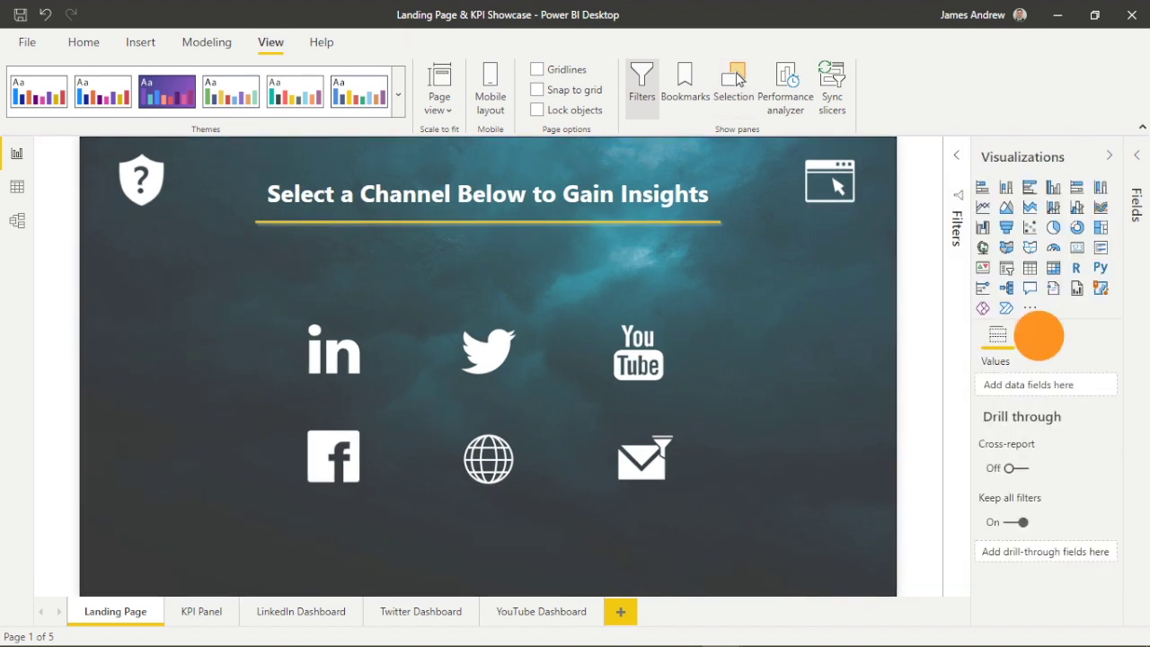
left_click(989, 456)
scroll(1031, 565, "down", 2)
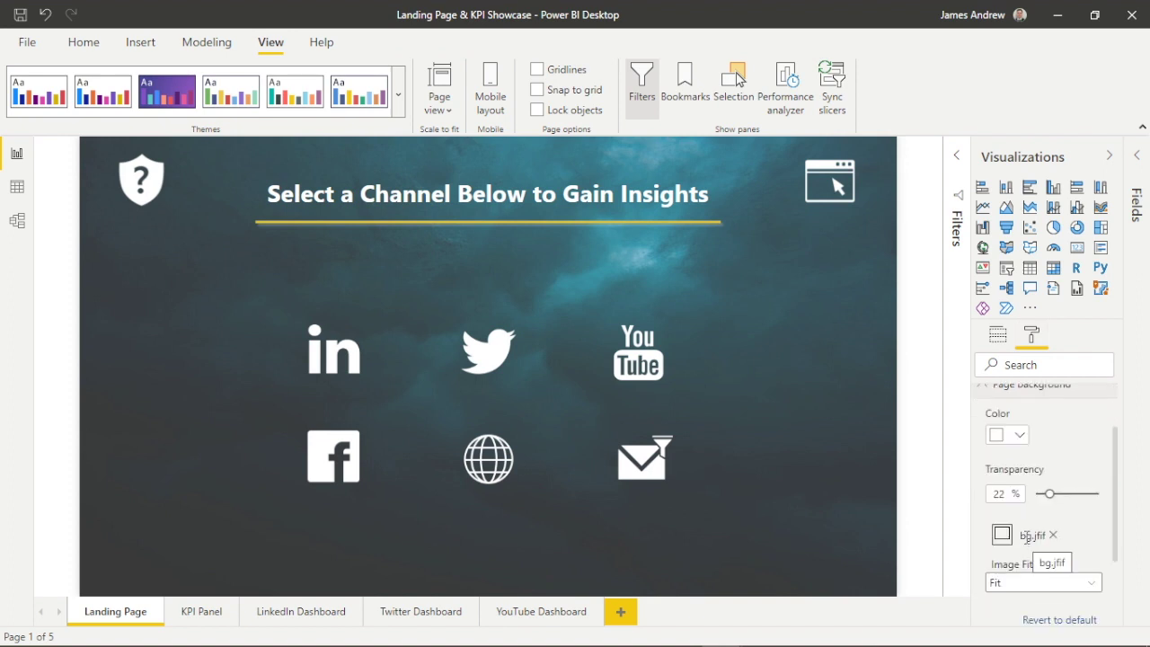
scroll(1011, 519, "up", 1)
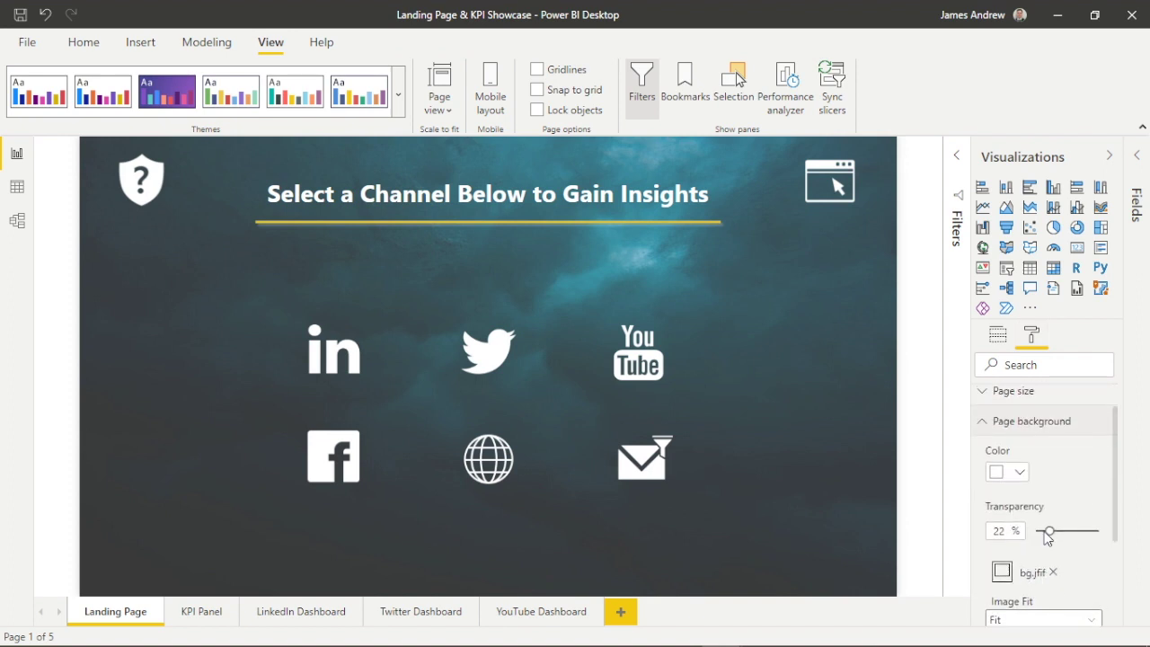
left_click_drag(1083, 529, 1050, 531)
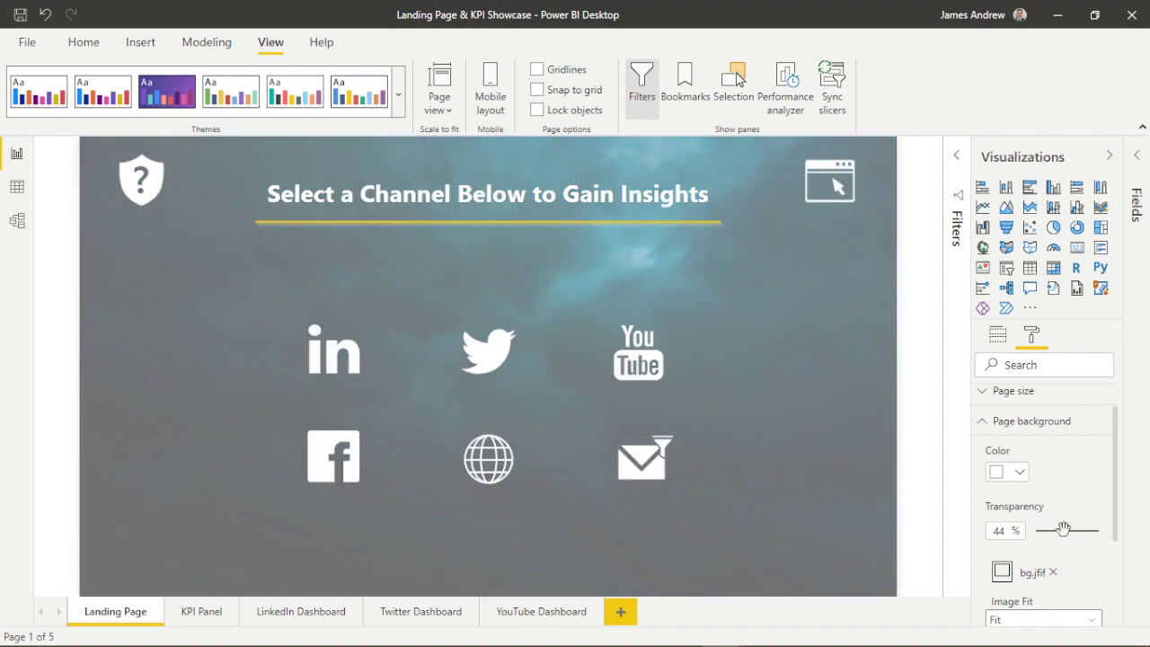
left_click_drag(1047, 531, 1051, 531)
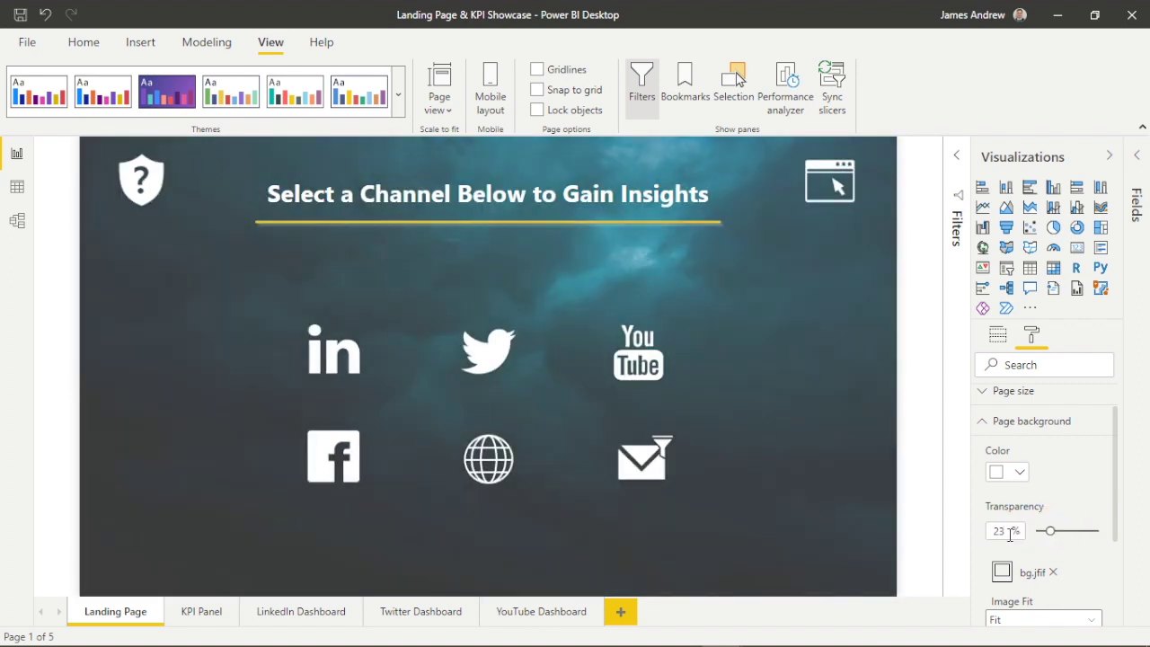
type("20")
left_click(818, 518)
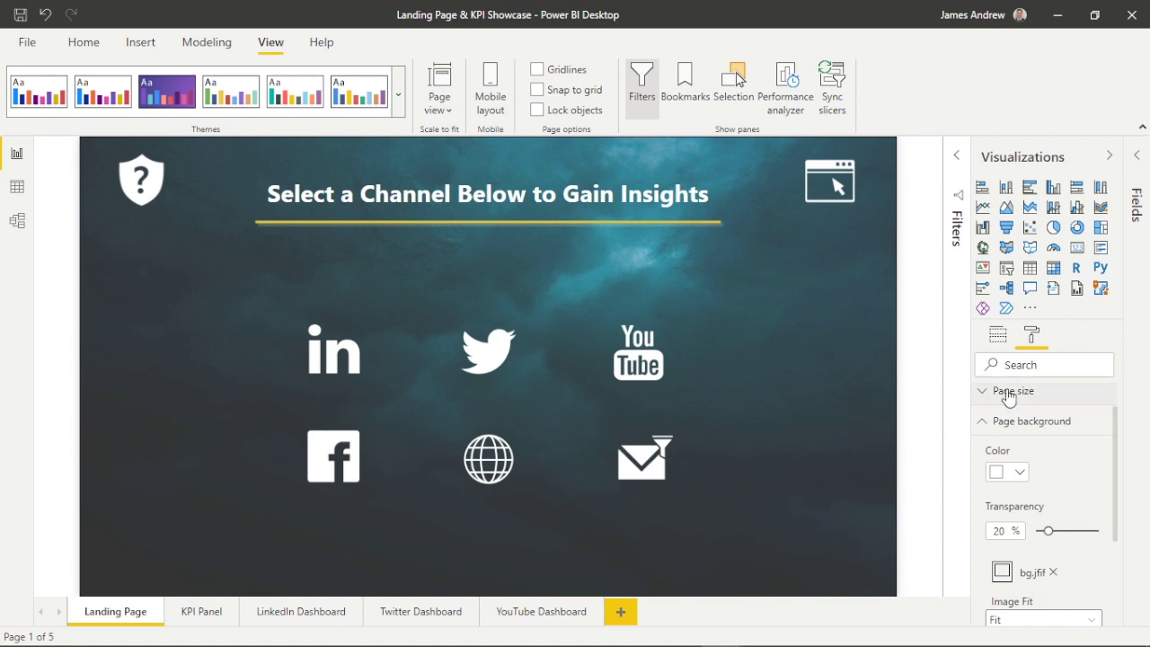
left_click(998, 421)
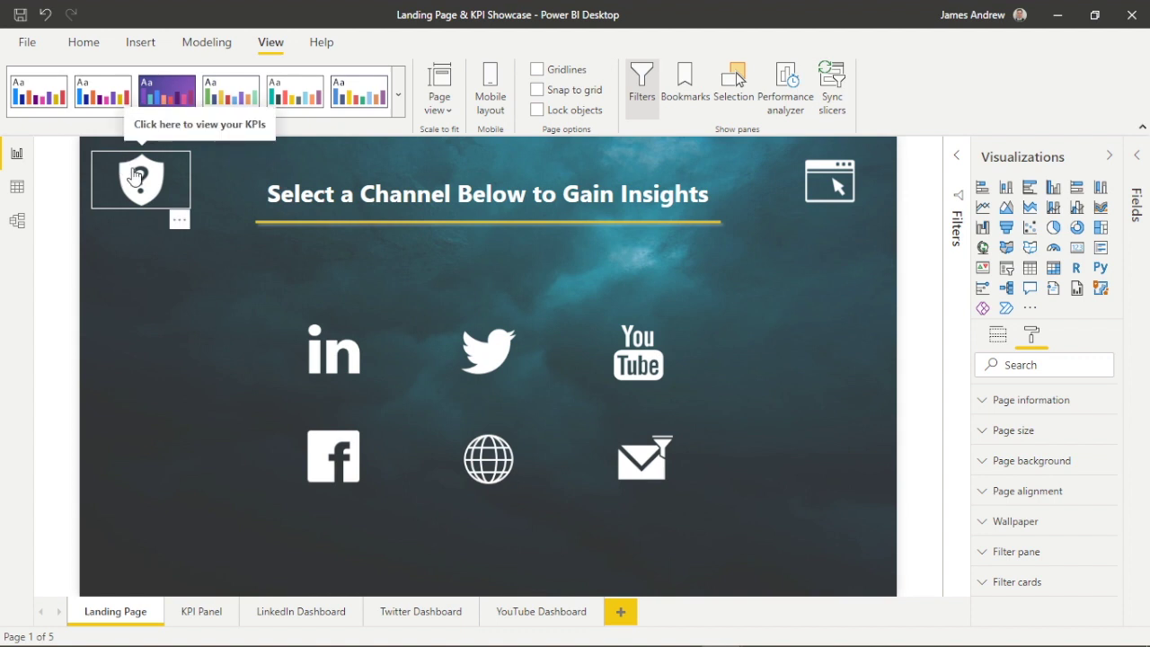
left_click(337, 355, "ctrl")
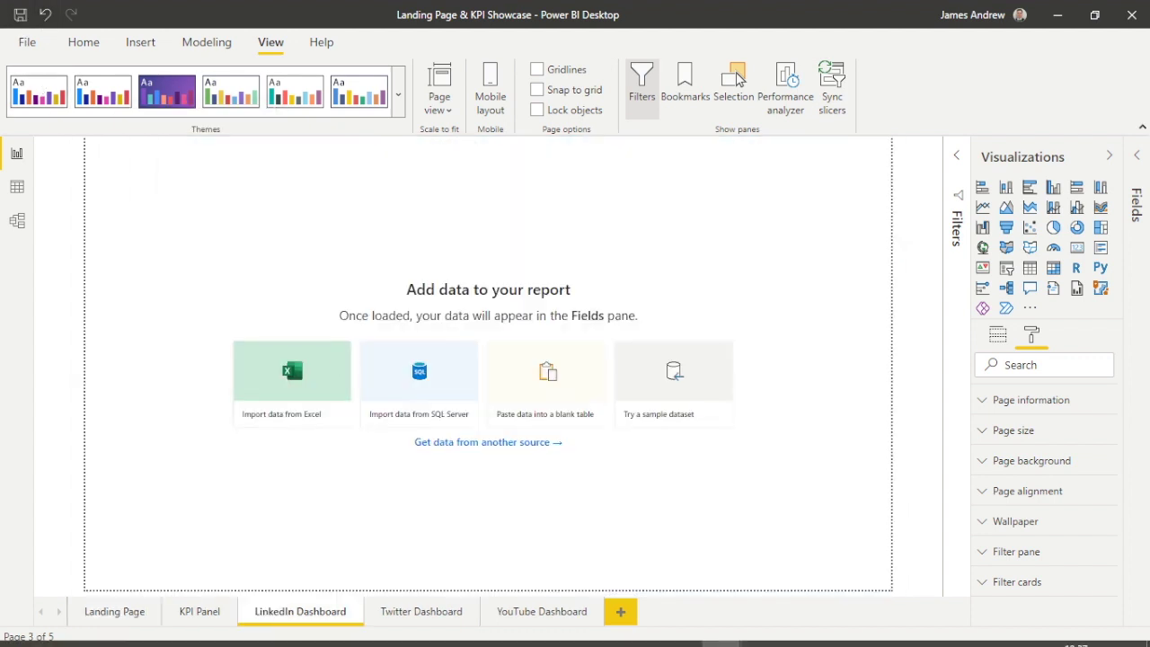
left_click(128, 614)
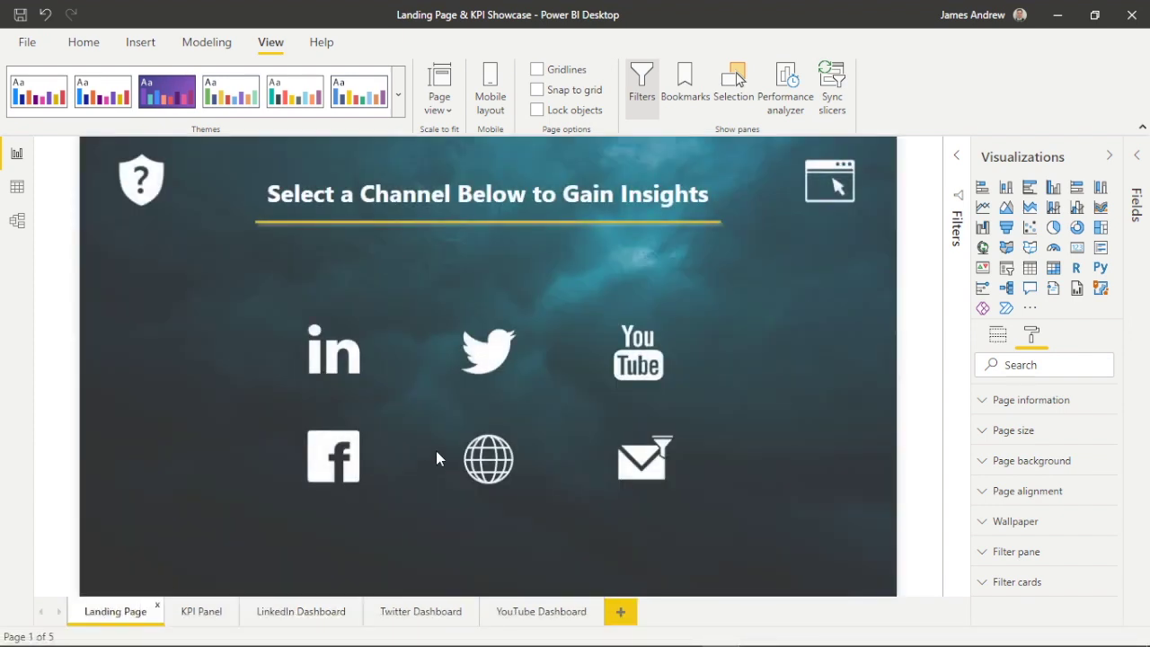
left_click(501, 362, "ctrl")
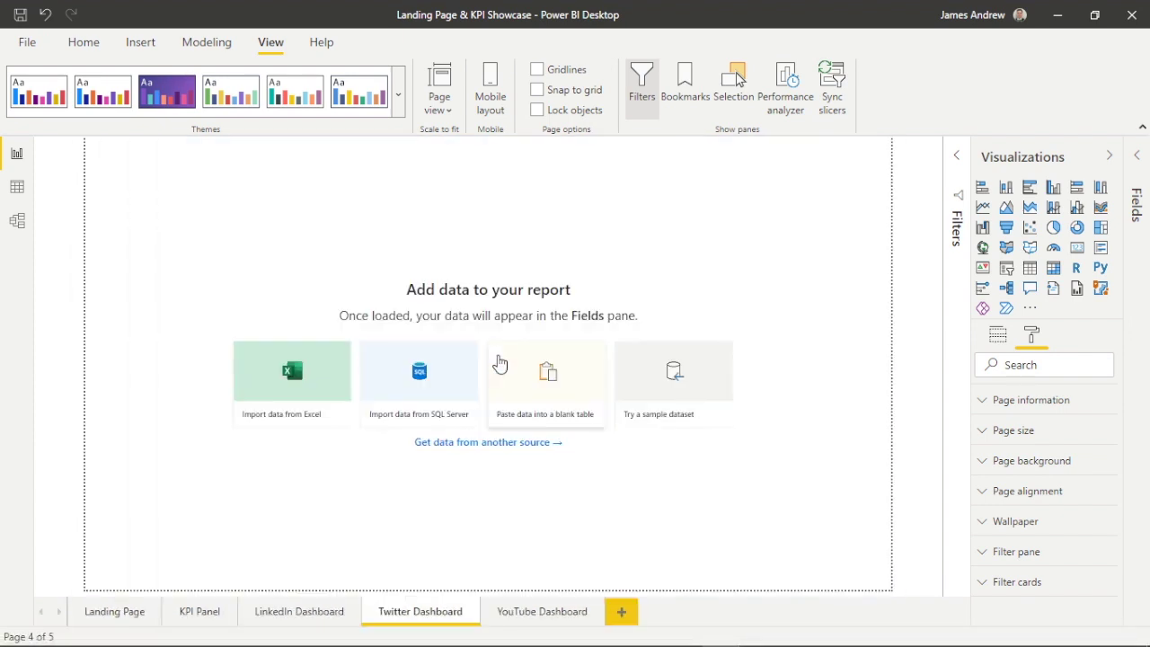
left_click(111, 610)
left_click(640, 365, "ctrl")
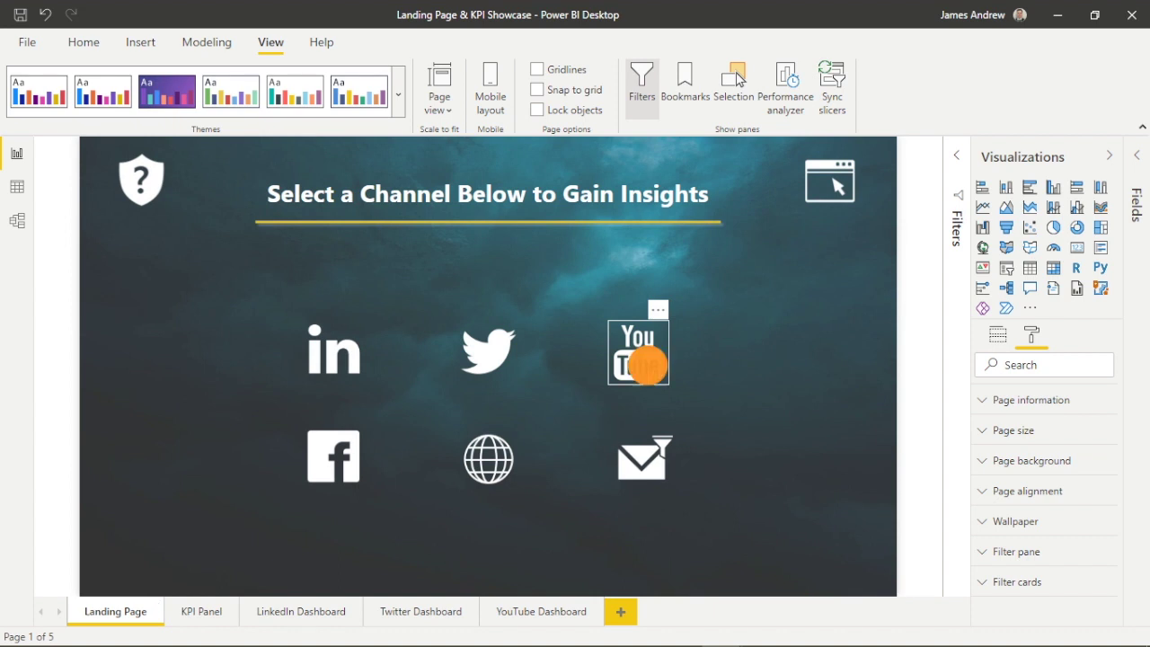
left_click(108, 610)
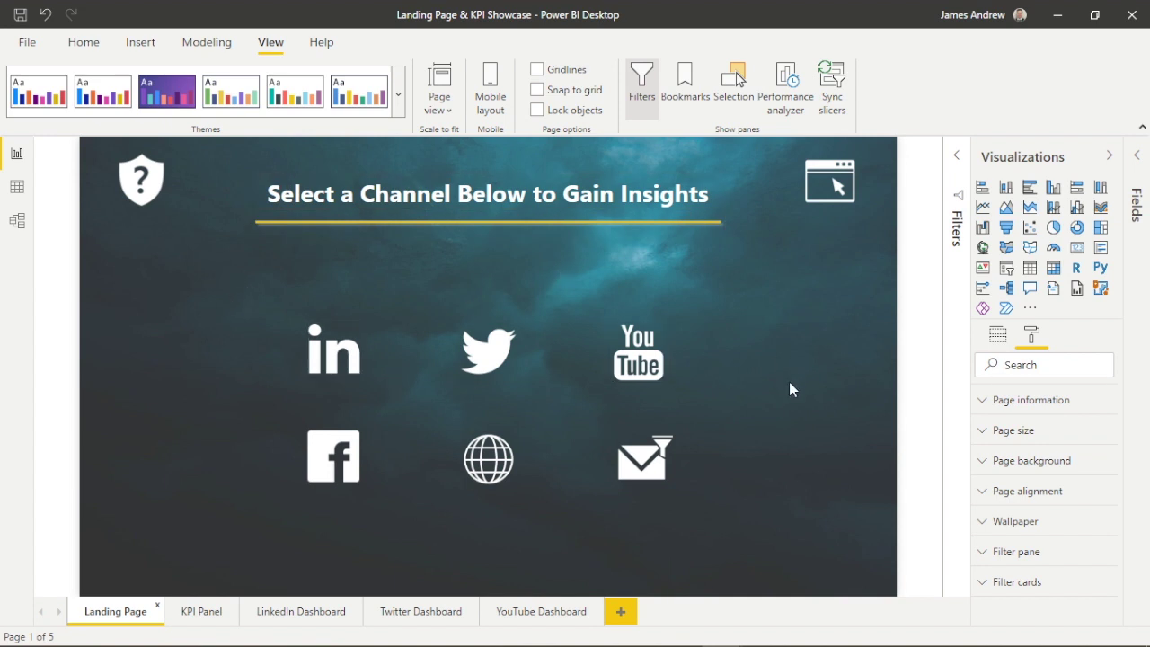
mouse_move(141, 180)
left_click(157, 190, "ctrl")
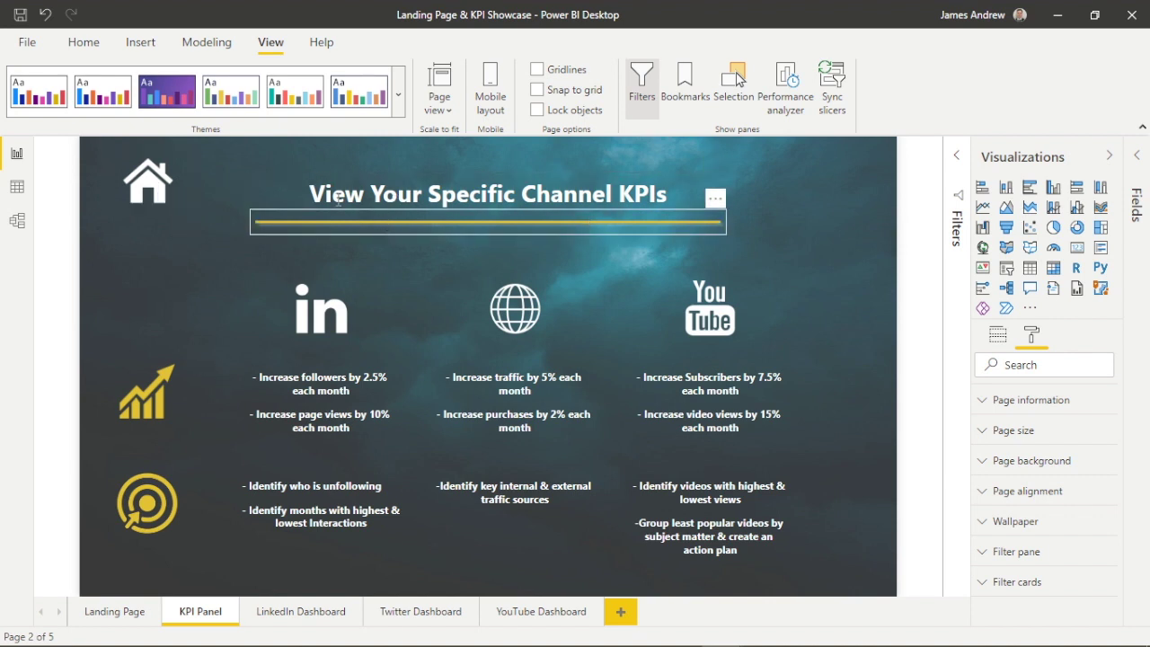
Test Landing Page/KPI Panel navigation, then verify the LinkedIn icon opens the profile in the browser
left_click(153, 193, "ctrl")
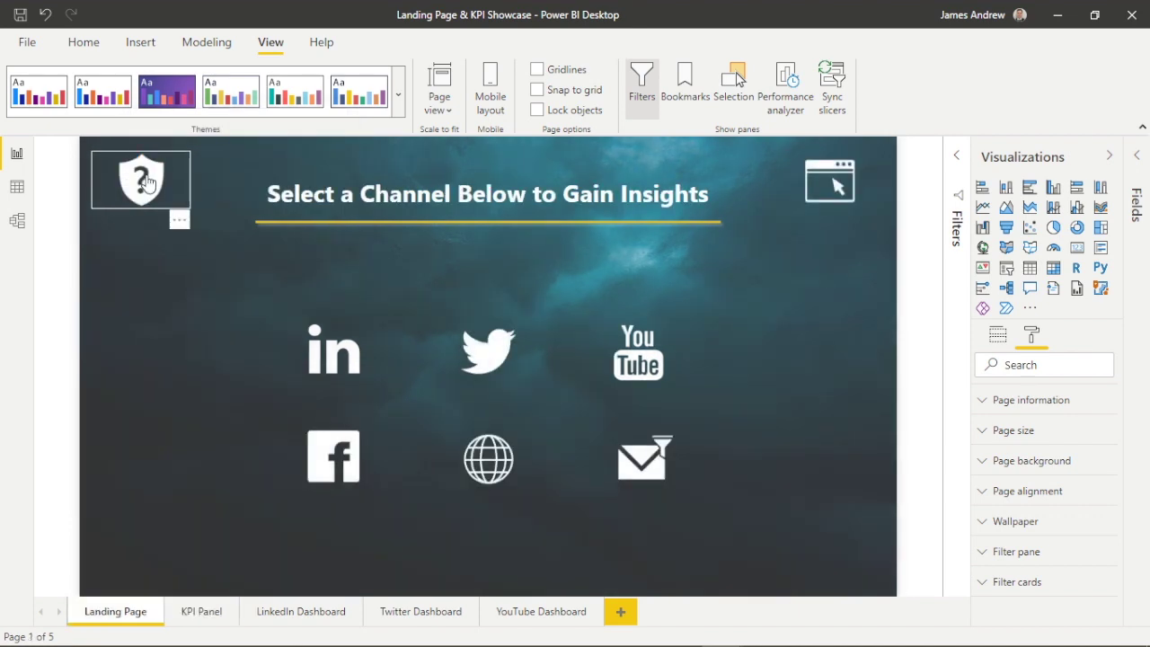
left_click(148, 183, "ctrl")
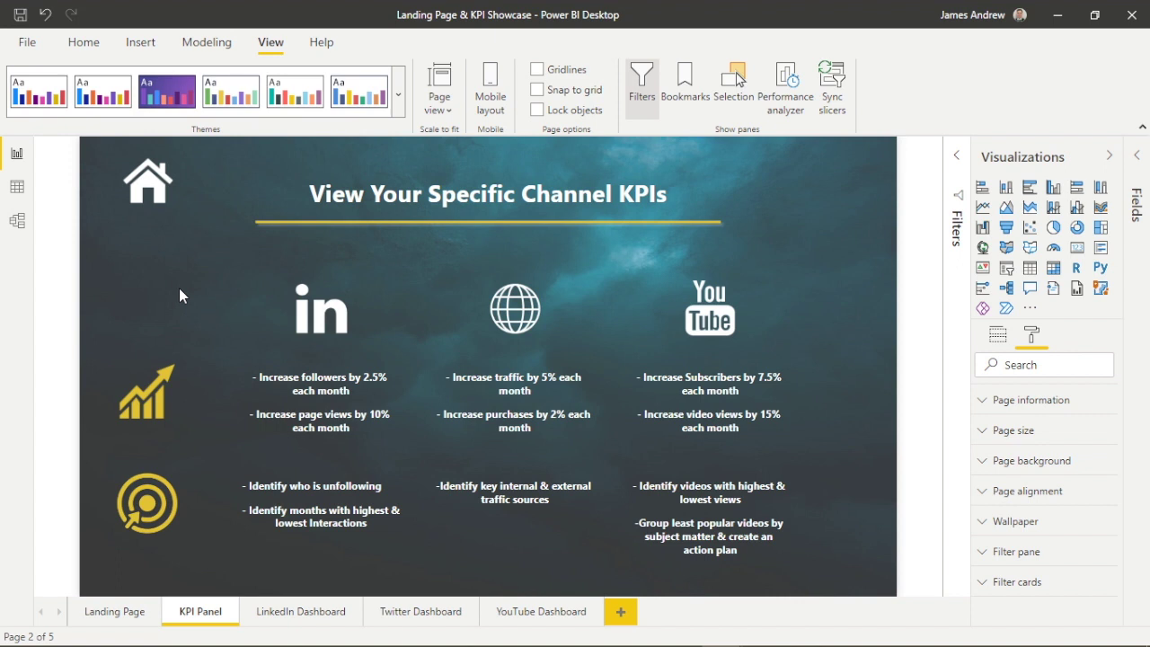
mouse_move(321, 309)
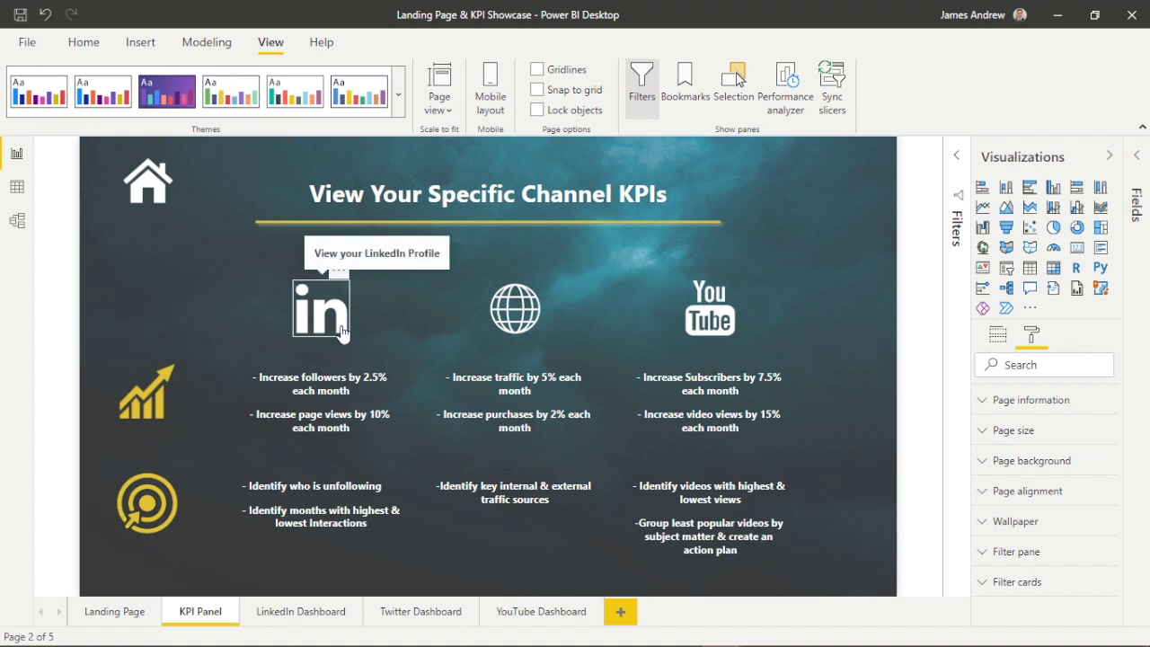
left_click(342, 323, "ctrl")
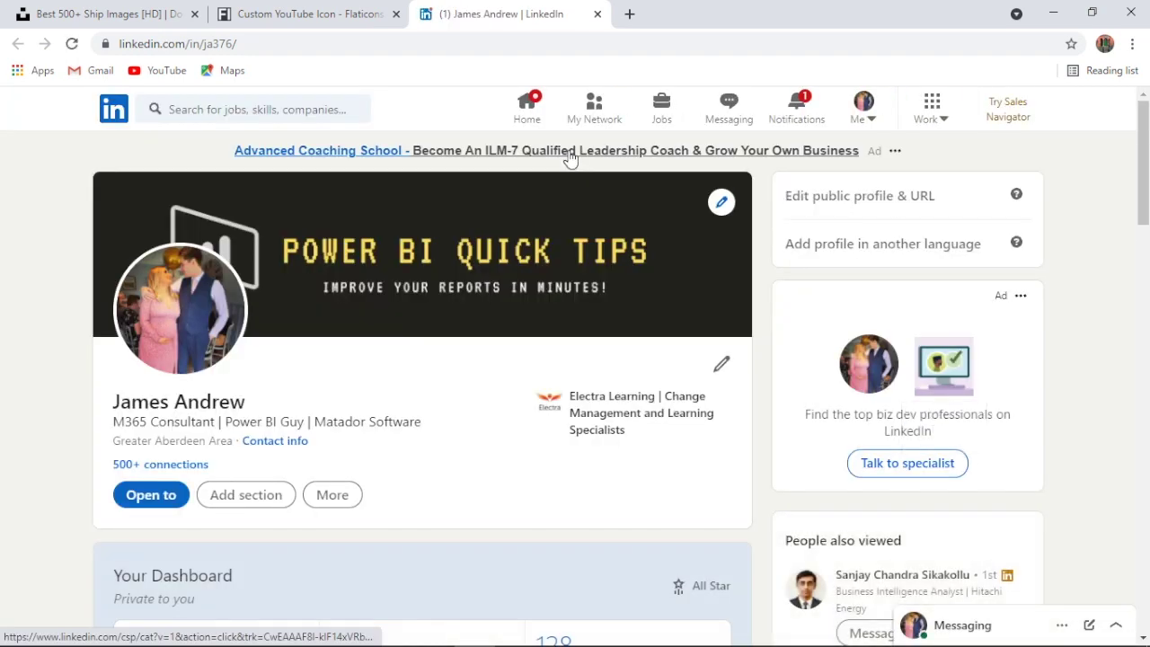
left_click(597, 15)
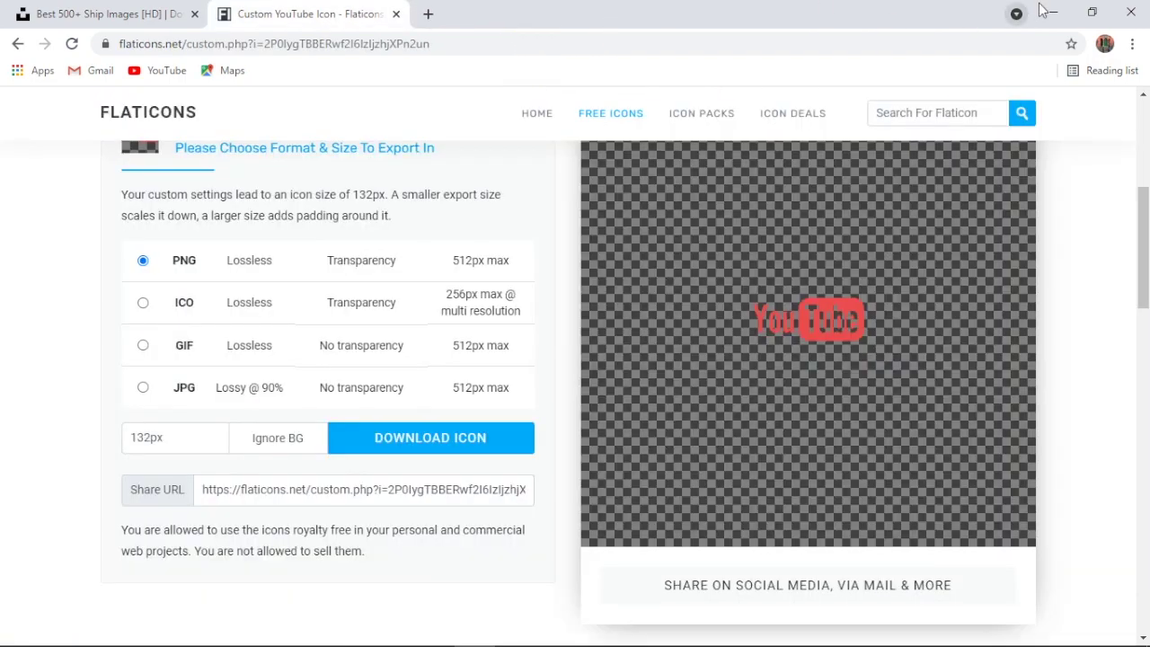
left_click(1053, 12)
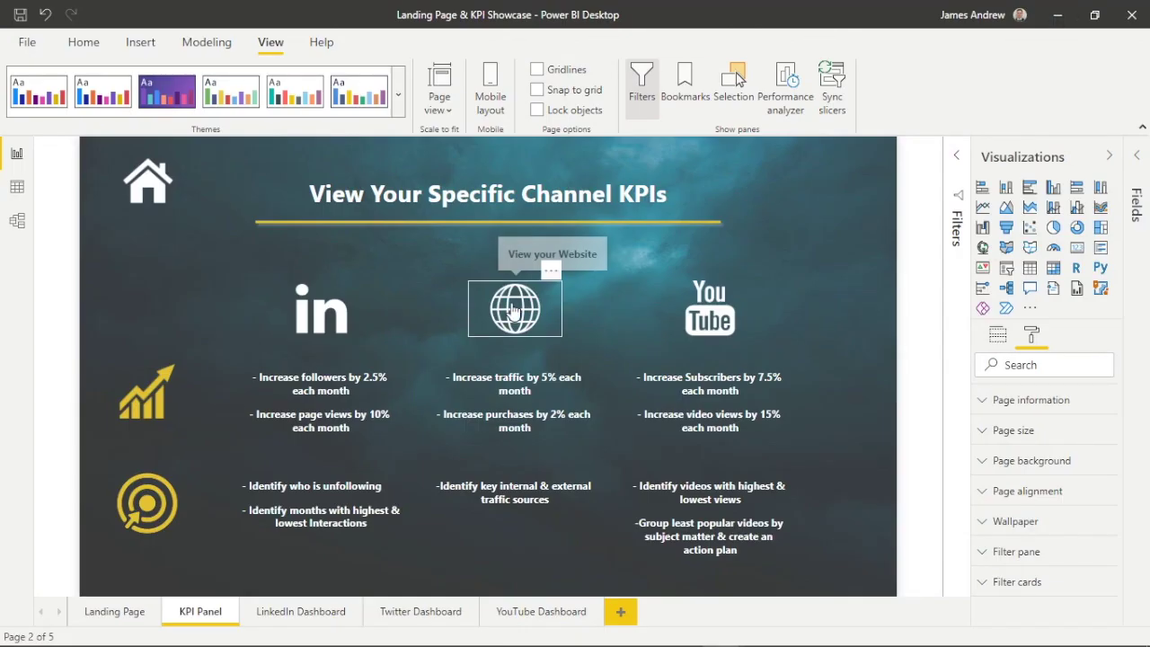